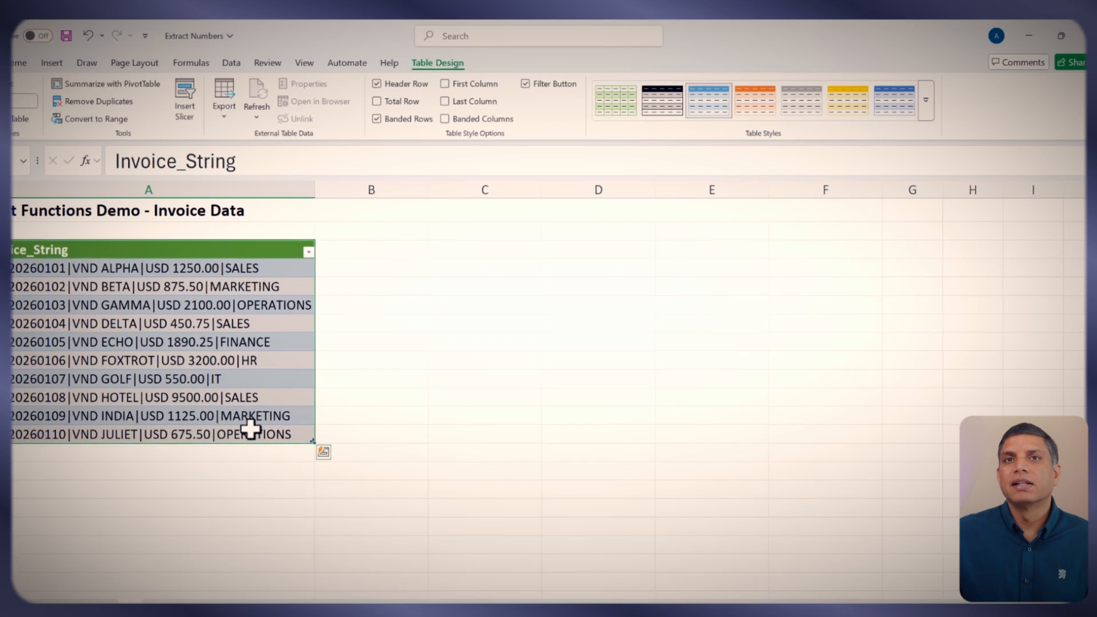
Step: Load the Invoice_String table into Power Query and rename the query as PQ
{"action": "left_click", "coordinate": [206, 302]}
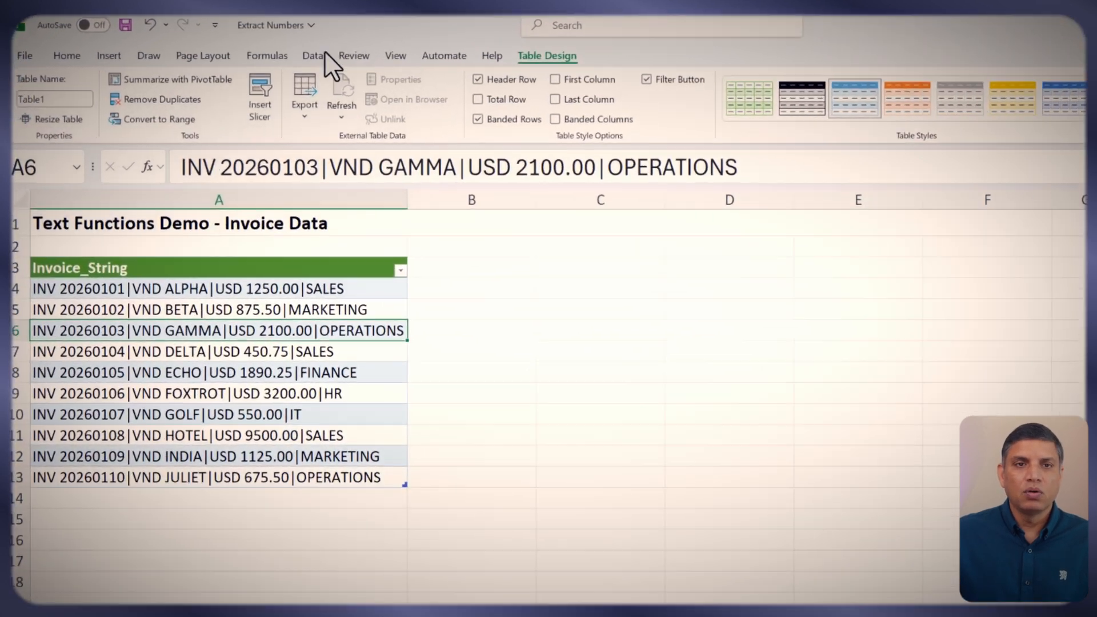
{"action": "left_click", "coordinate": [247, 63]}
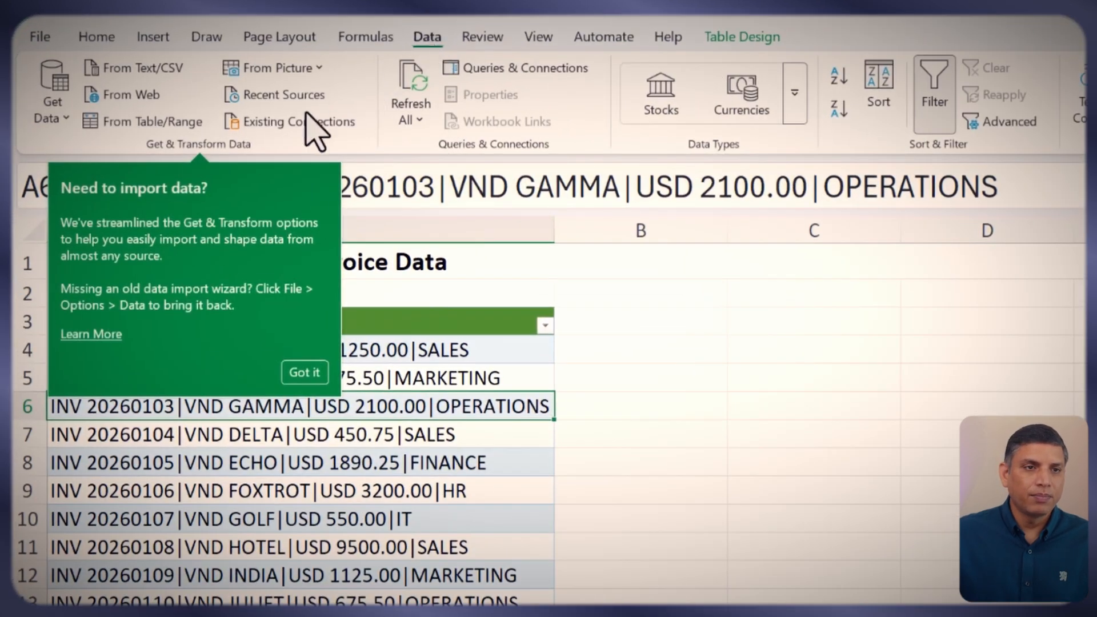
{"action": "left_click", "coordinate": [298, 367]}
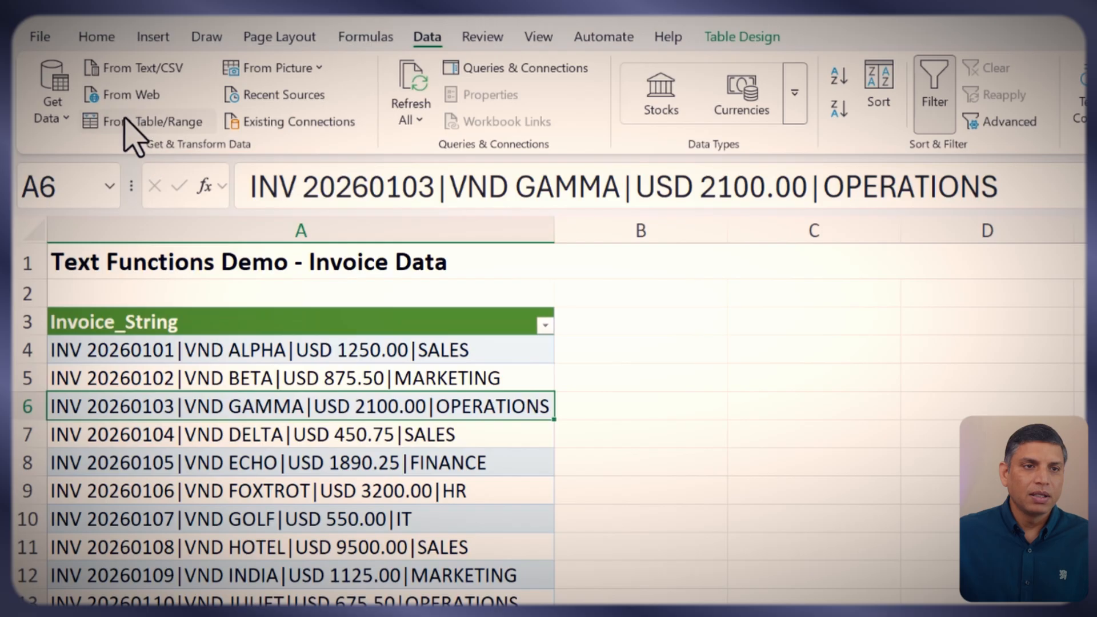
{"action": "left_click", "coordinate": [163, 122]}
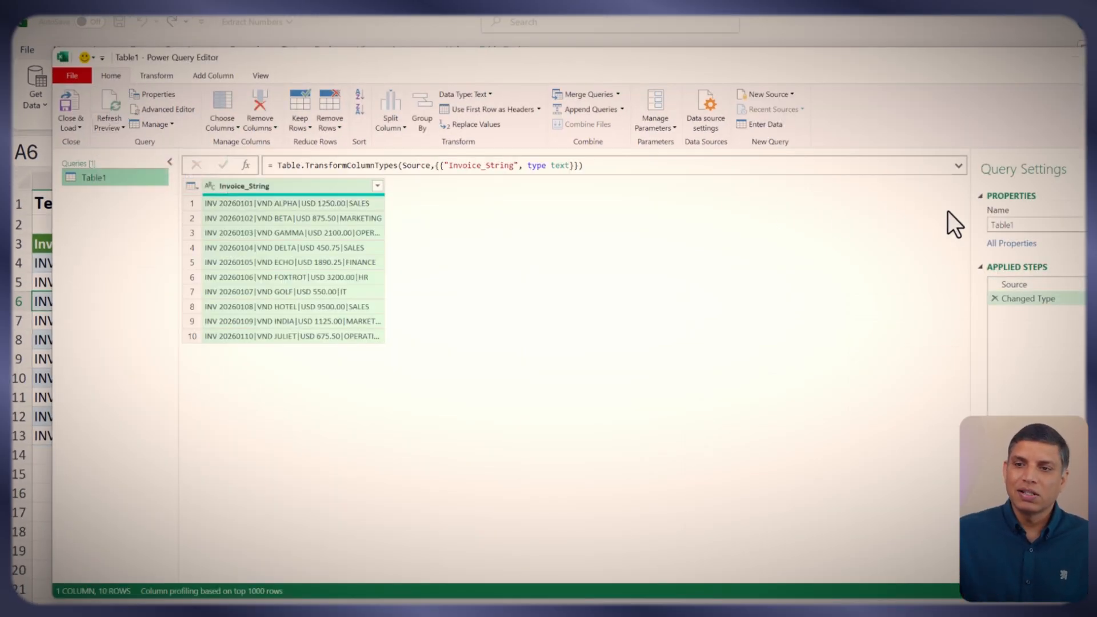
{"action": "double_click", "coordinate": [1015, 226]}
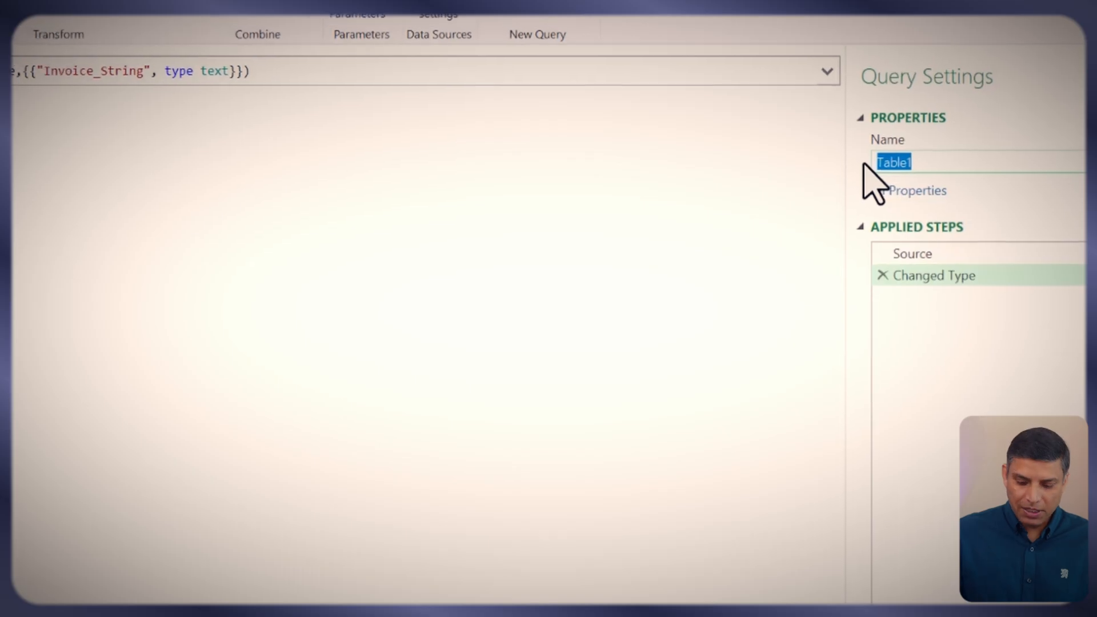
{"action": "type", "text": "PQ"}
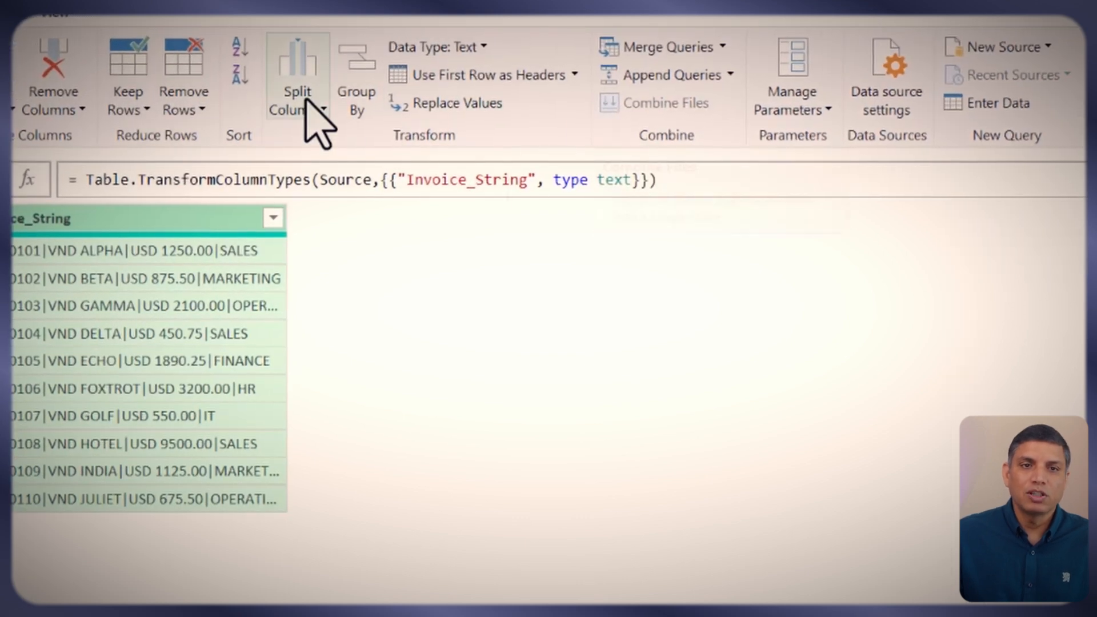
Step: Split the Invoice_String column at each occurrence of the custom delimiter "|"
{"action": "left_click", "coordinate": [306, 99]}
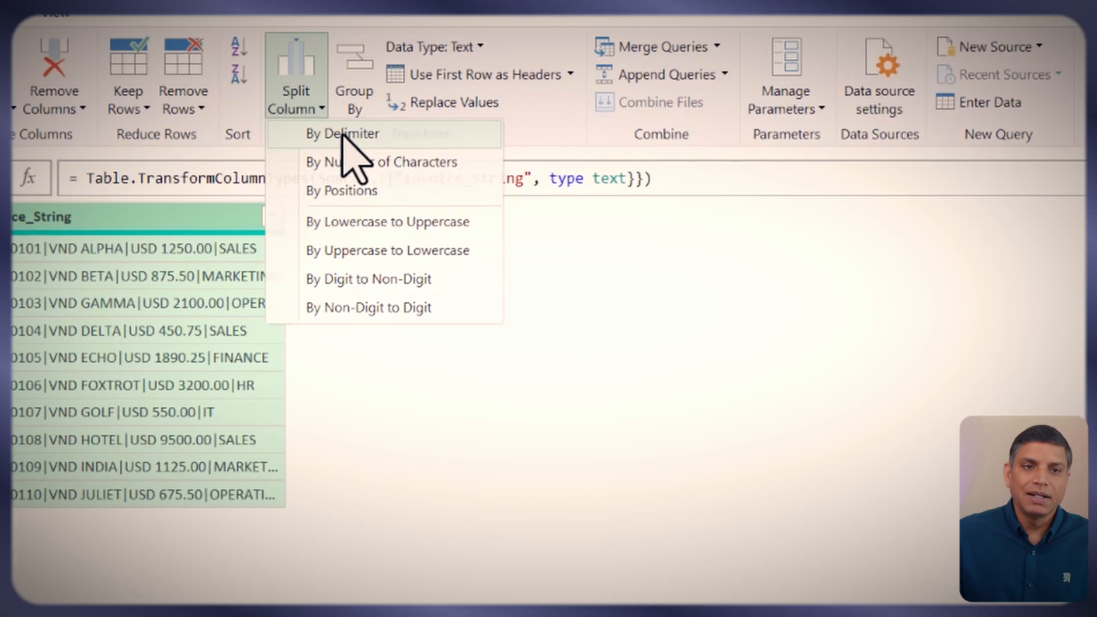
{"action": "left_click", "coordinate": [343, 136]}
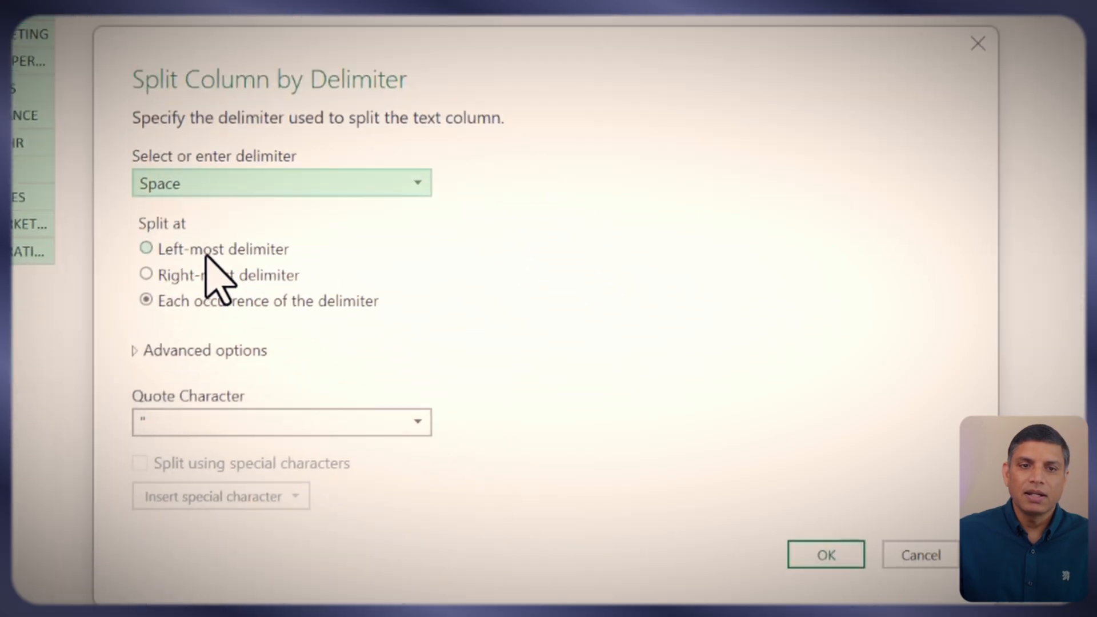
{"action": "left_click", "coordinate": [189, 179]}
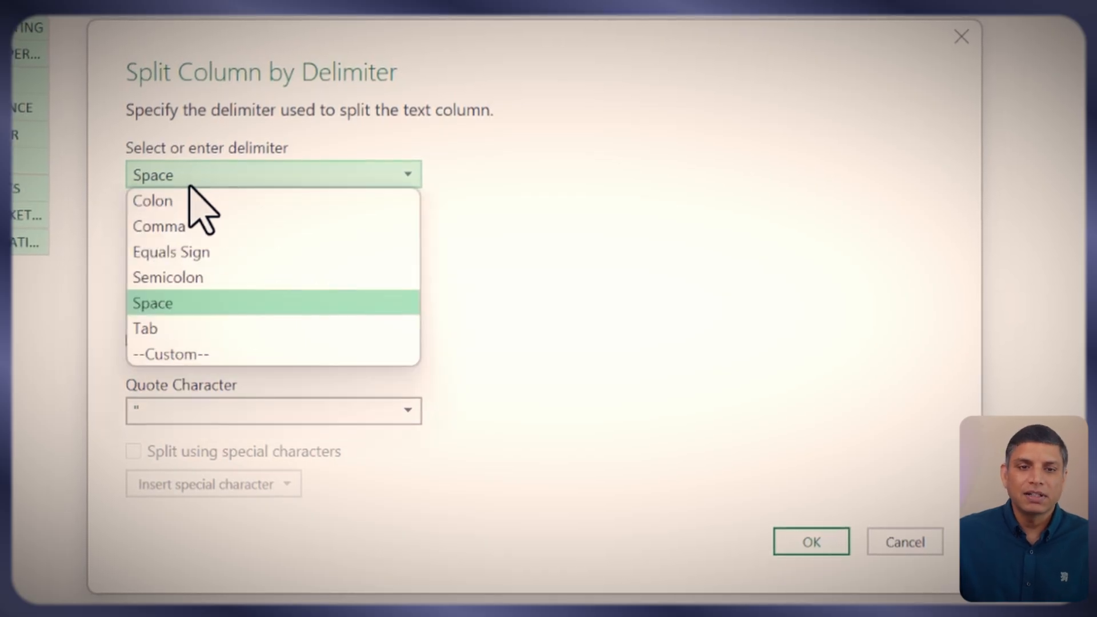
{"action": "left_click", "coordinate": [195, 356]}
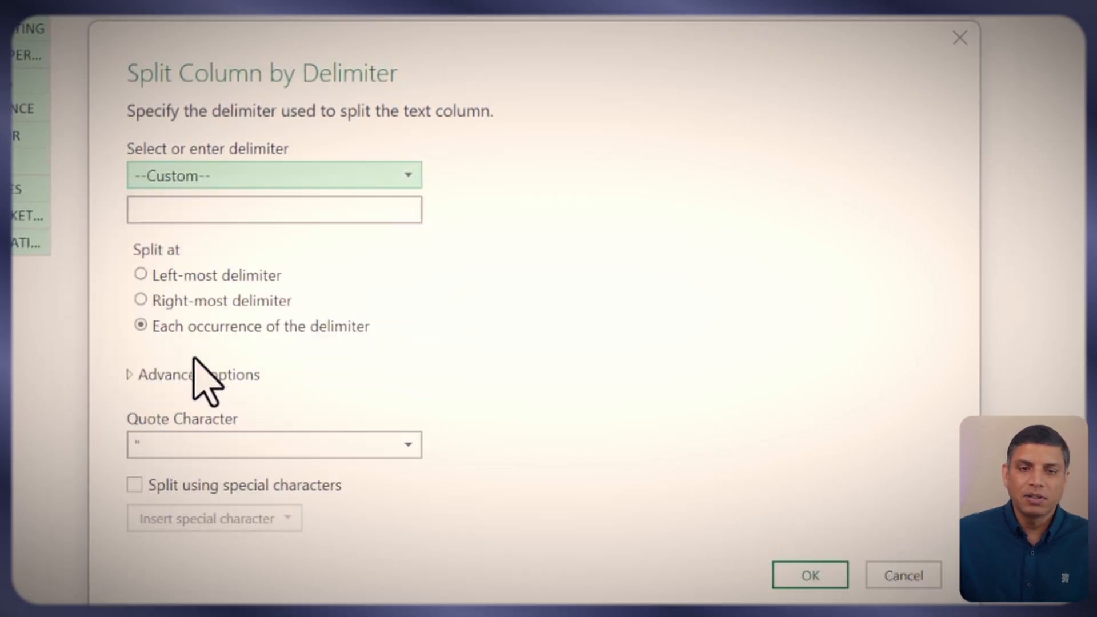
{"action": "left_click", "coordinate": [234, 212]}
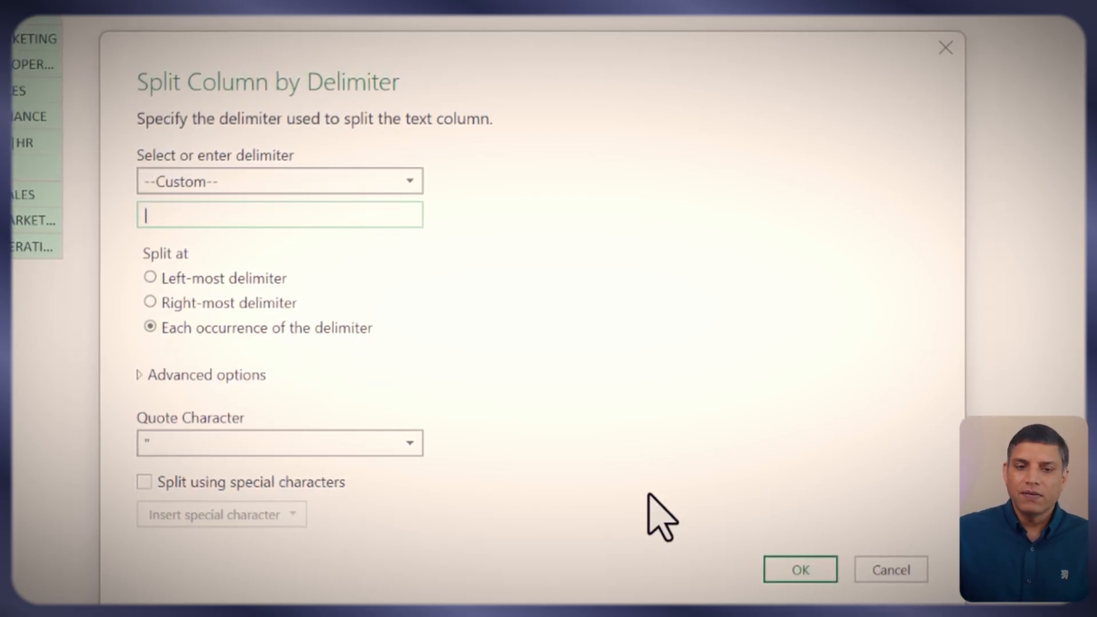
{"action": "left_click", "coordinate": [805, 572]}
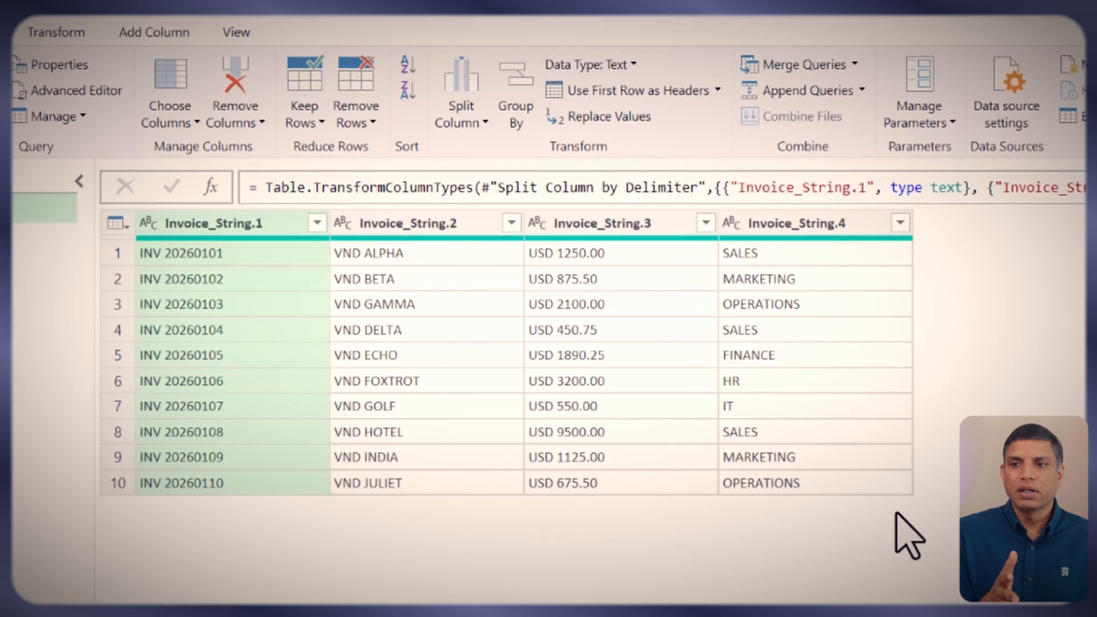
Step: Delete the column split and its automatic type change from the applied steps
{"action": "left_click", "coordinate": [864, 466]}
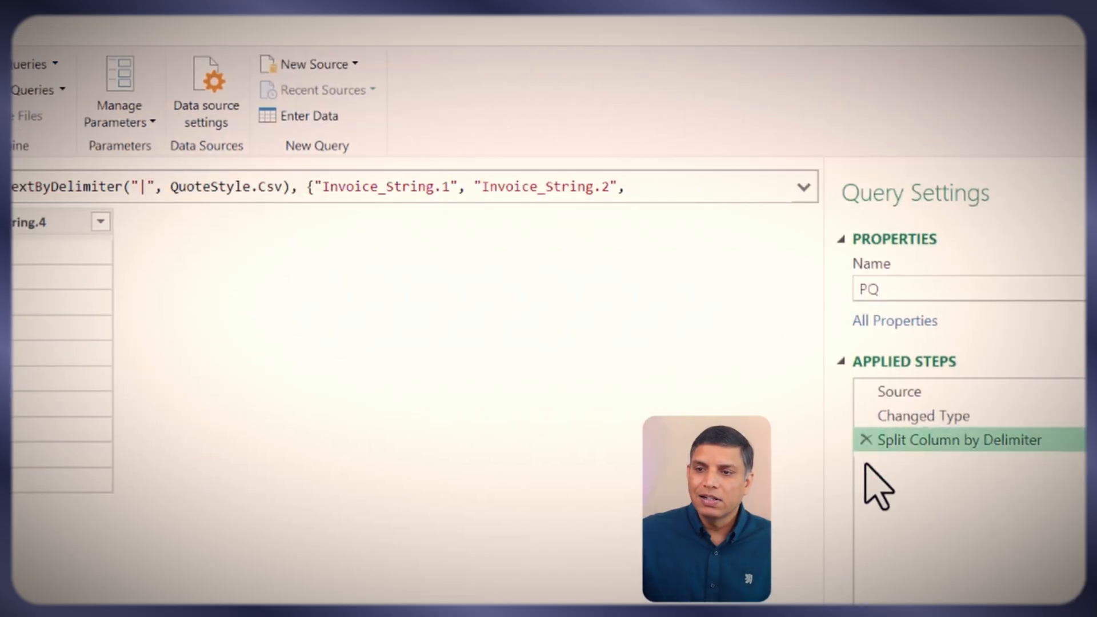
{"action": "left_click", "coordinate": [863, 441]}
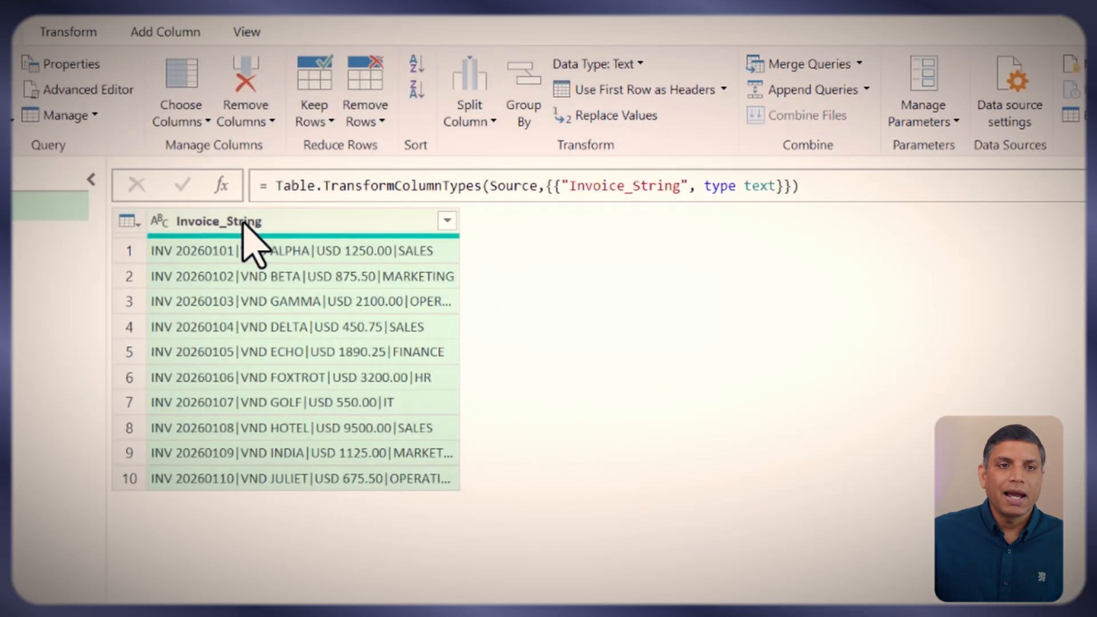
Step: Duplicate the Invoice_String column and split the copy at each occurrence of the custom delimiter "|"
{"action": "right_click", "coordinate": [297, 221]}
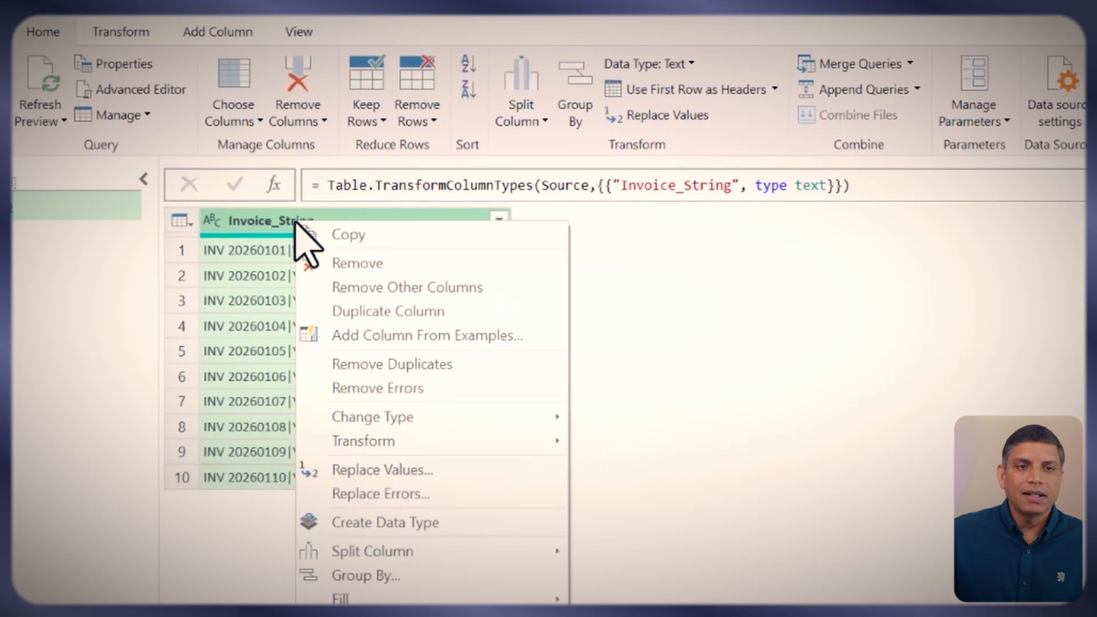
{"action": "left_click", "coordinate": [378, 309]}
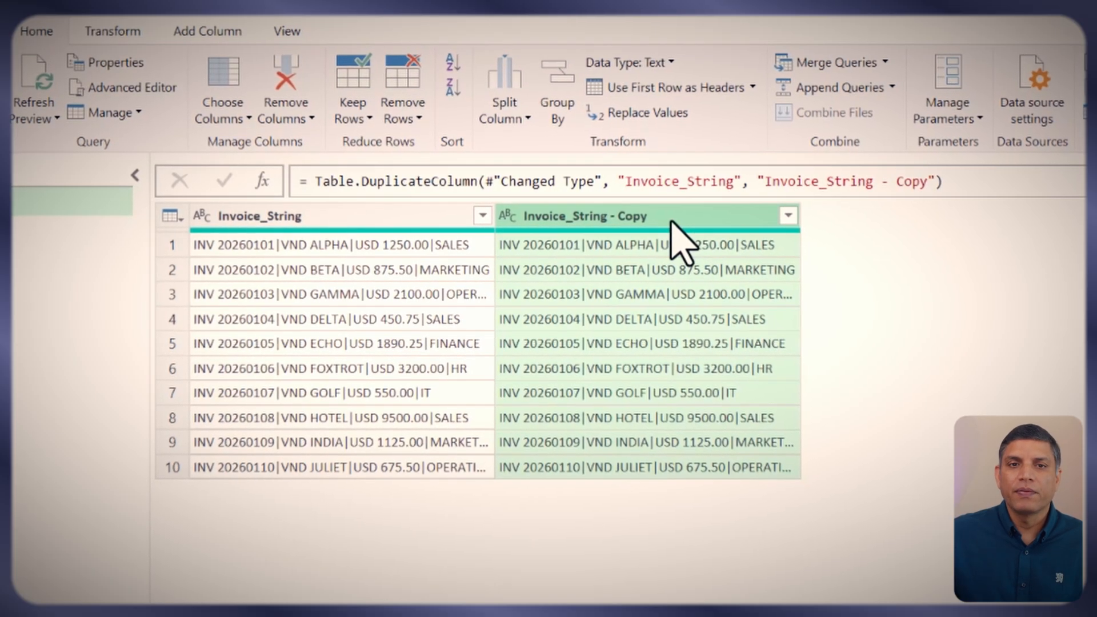
{"action": "left_click", "coordinate": [514, 105]}
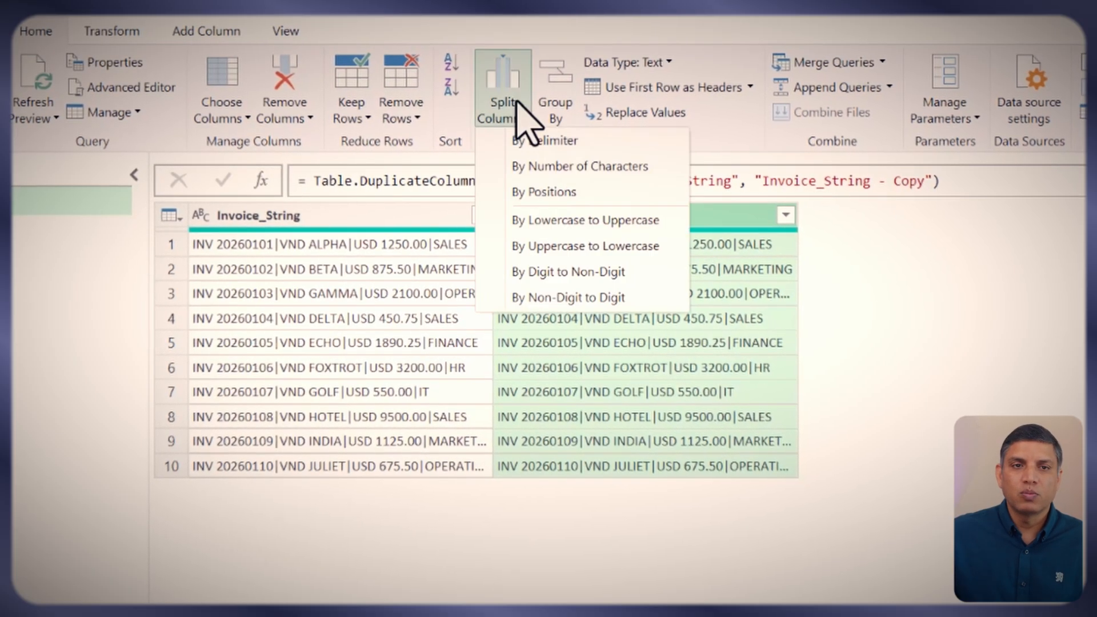
{"action": "left_click", "coordinate": [550, 141]}
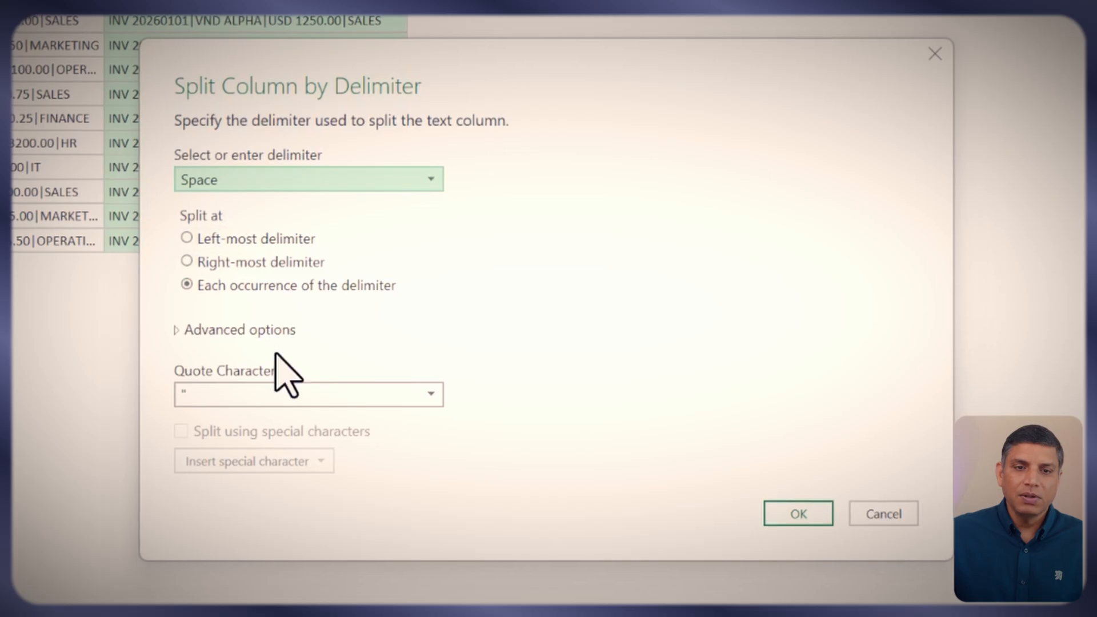
{"action": "left_click", "coordinate": [280, 185]}
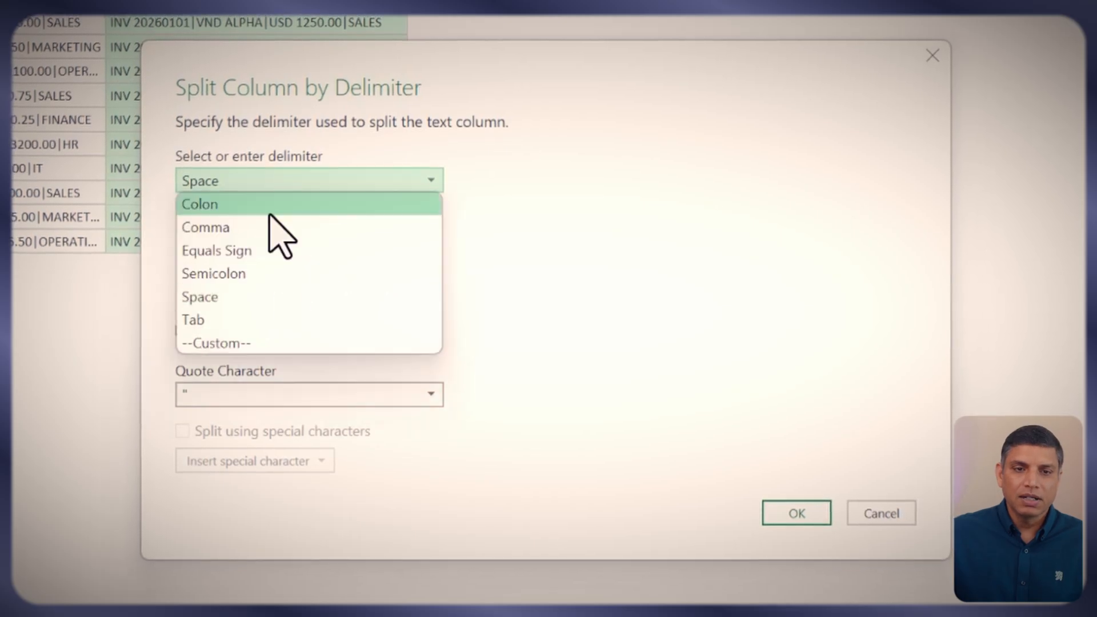
{"action": "left_click", "coordinate": [237, 344]}
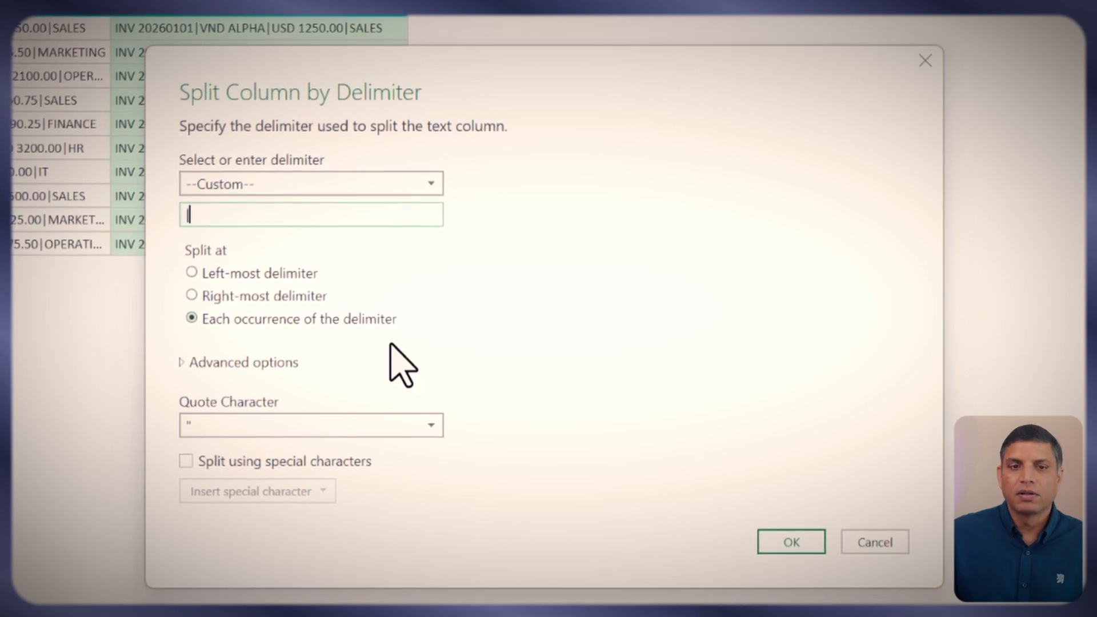
{"action": "type", "text": "|"}
{"action": "left_click", "coordinate": [792, 543]}
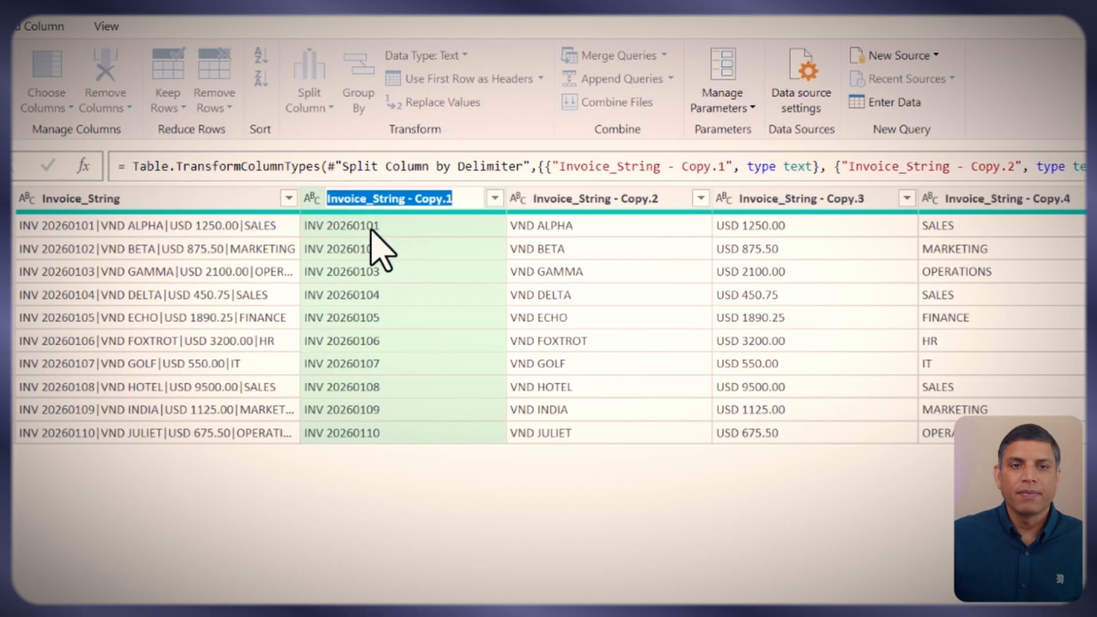
Step: Rename the first split column, Invoice_String - Copy.1, as Invoice Number
{"action": "type", "text": "Invoic"}
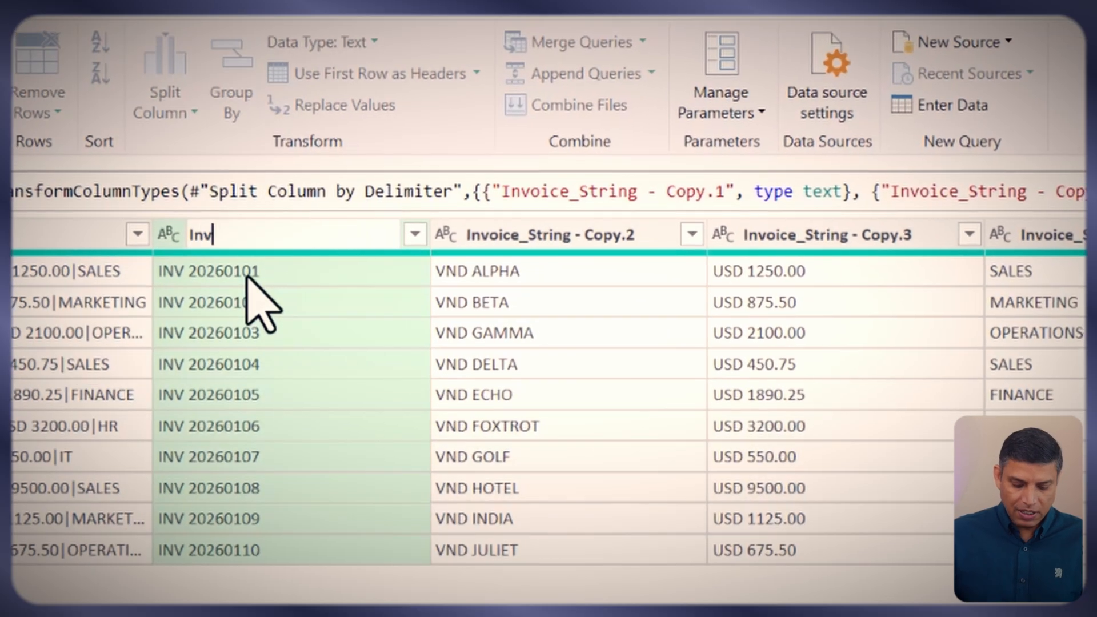
{"action": "type", "text": "e Number"}
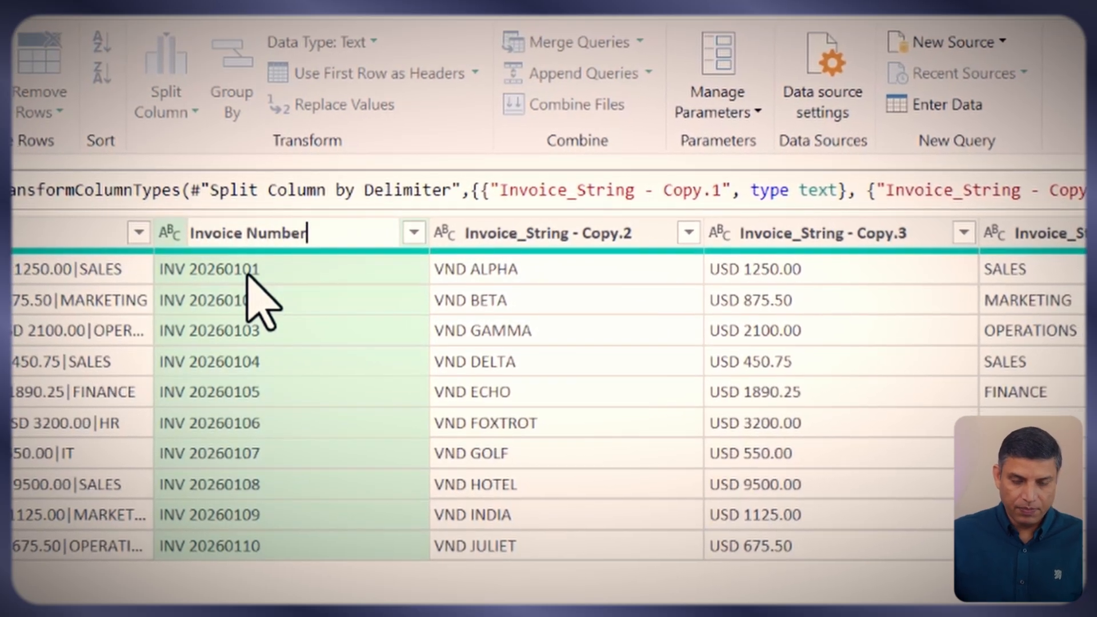
{"action": "key", "text": "Return"}
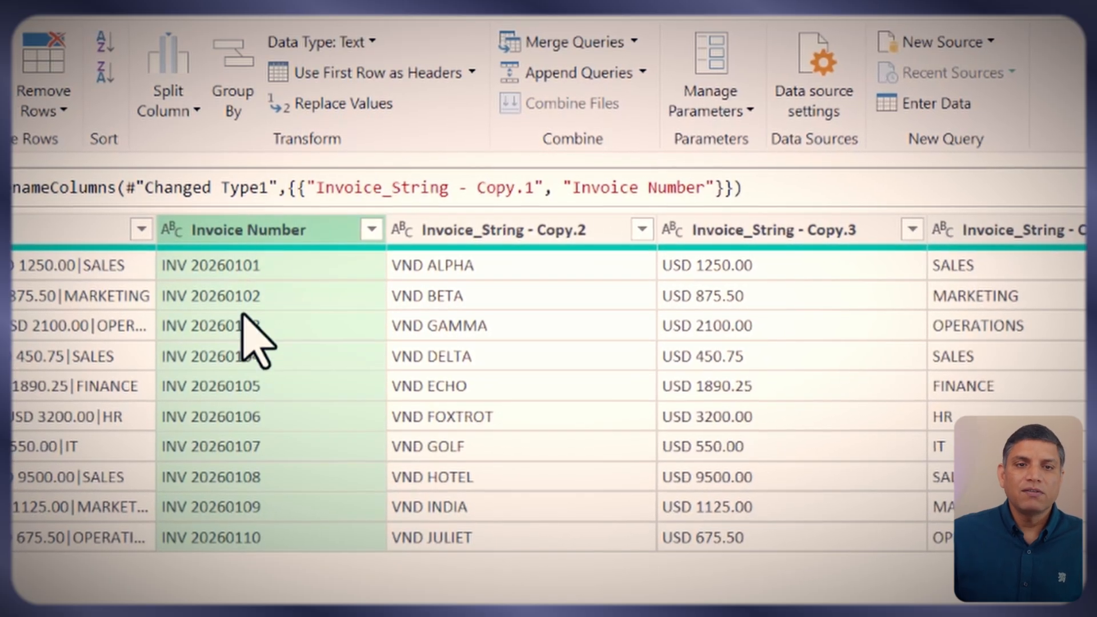
Step: Replace the text "INV " including its trailing space with nothing in the Invoice Number column
{"action": "left_click", "coordinate": [179, 265]}
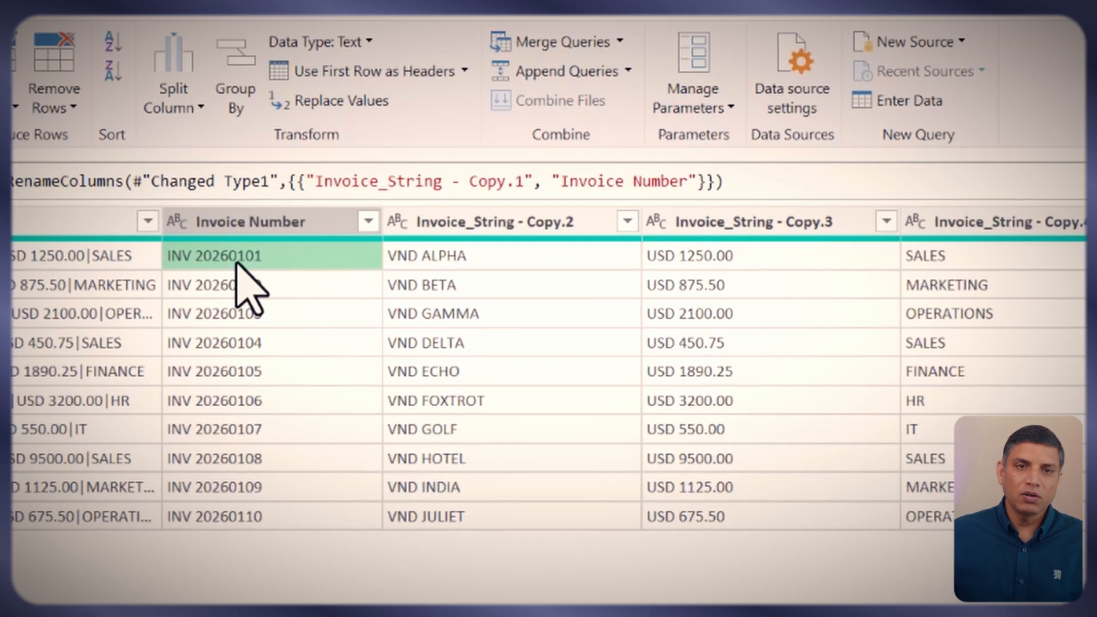
{"action": "left_click", "coordinate": [349, 100]}
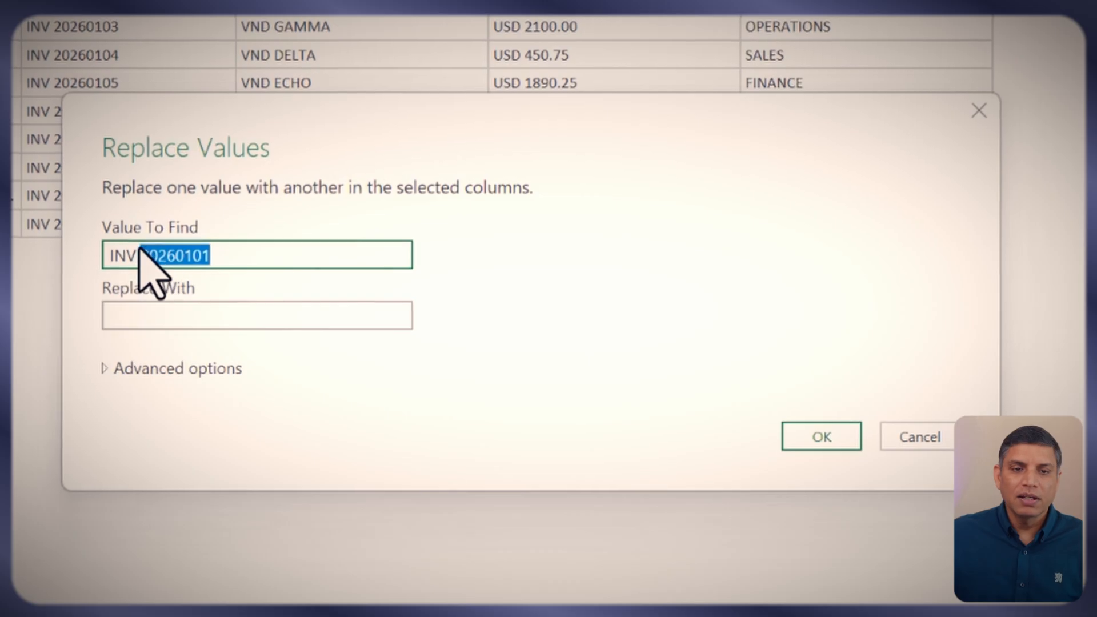
{"action": "key", "text": "BackSpace"}
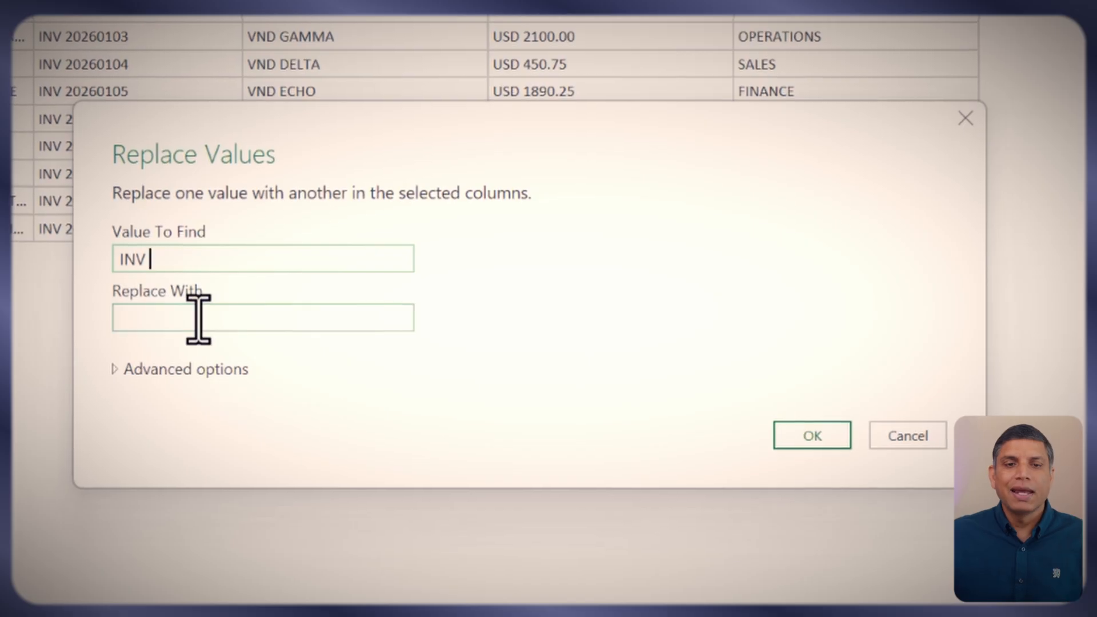
{"action": "left_click", "coordinate": [199, 318]}
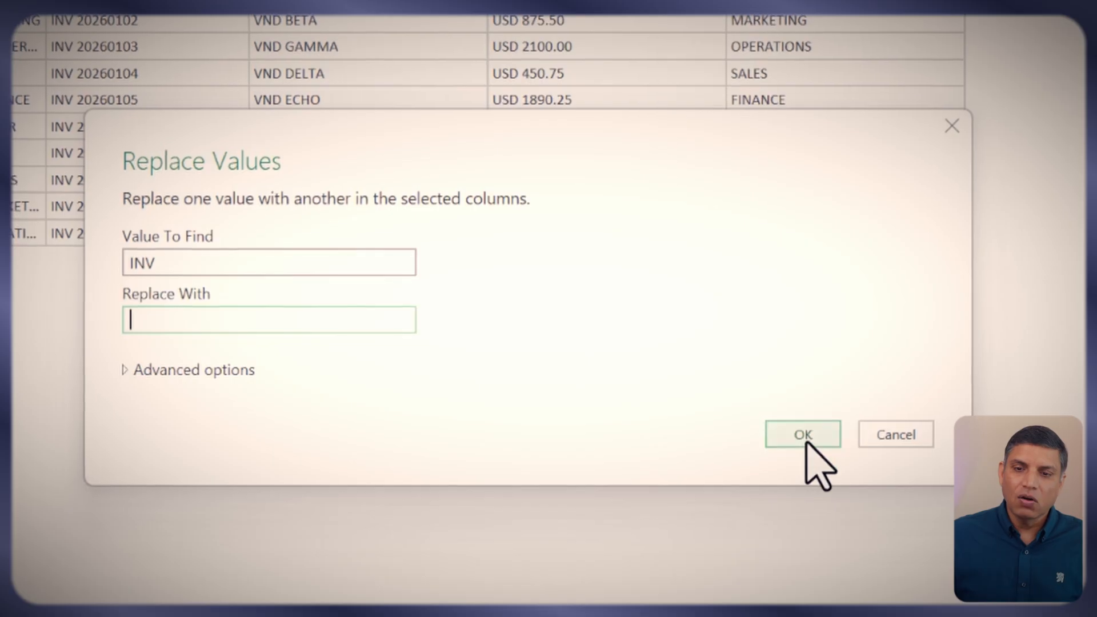
{"action": "left_click", "coordinate": [807, 442]}
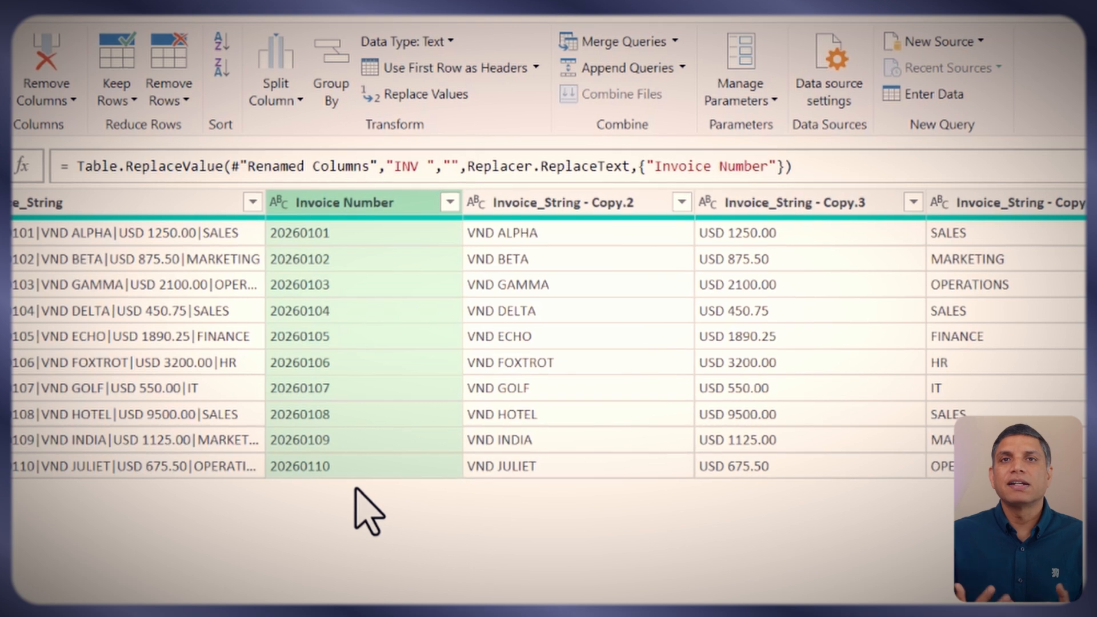
Step: Rename the Invoice_String - Copy.2 column as Vendor Code
{"action": "left_click", "coordinate": [565, 201]}
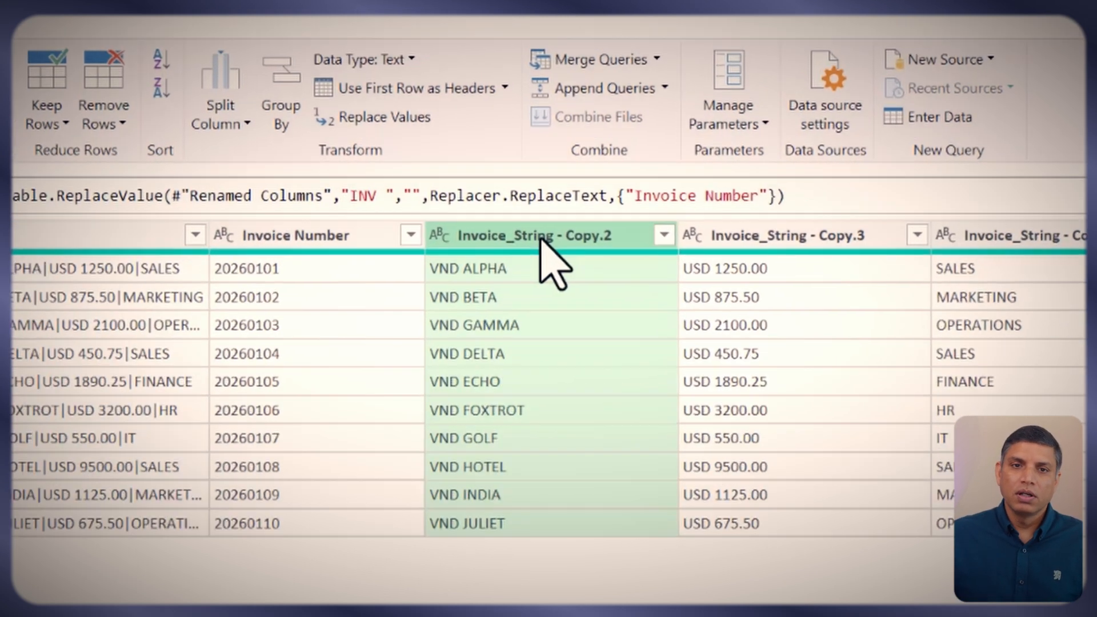
{"action": "double_click", "coordinate": [561, 200]}
{"action": "type", "text": "Ve"}
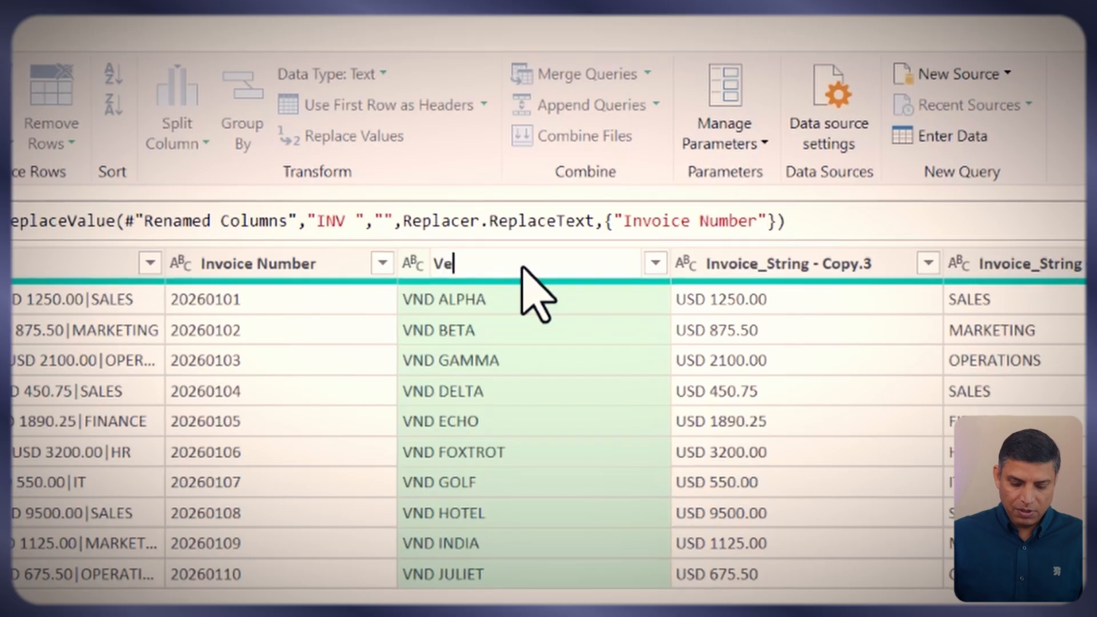
{"action": "type", "text": "ndor "}
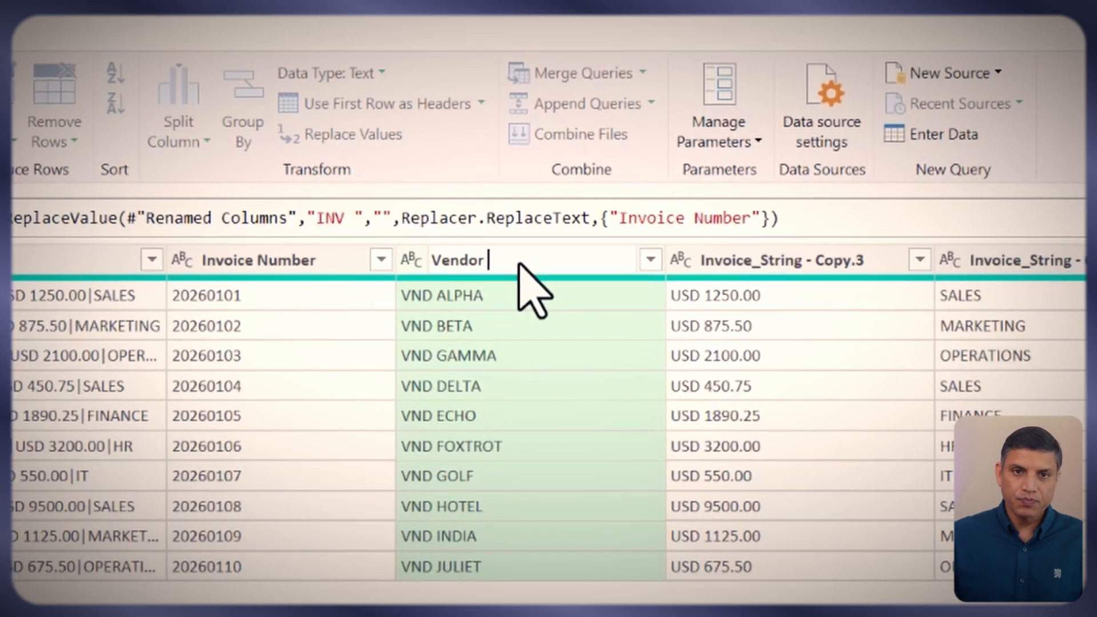
{"action": "type", "text": "Code"}
{"action": "key", "text": "Return"}
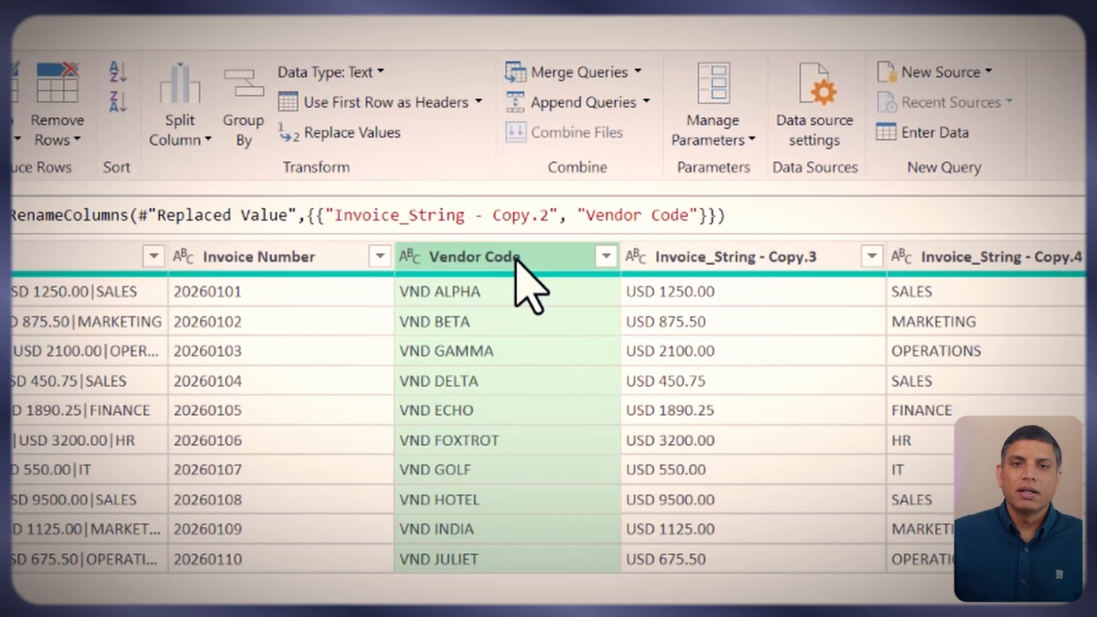
Step: Replace the text "VND " including its trailing space with nothing in the Vendor Code column
{"action": "left_click", "coordinate": [361, 133]}
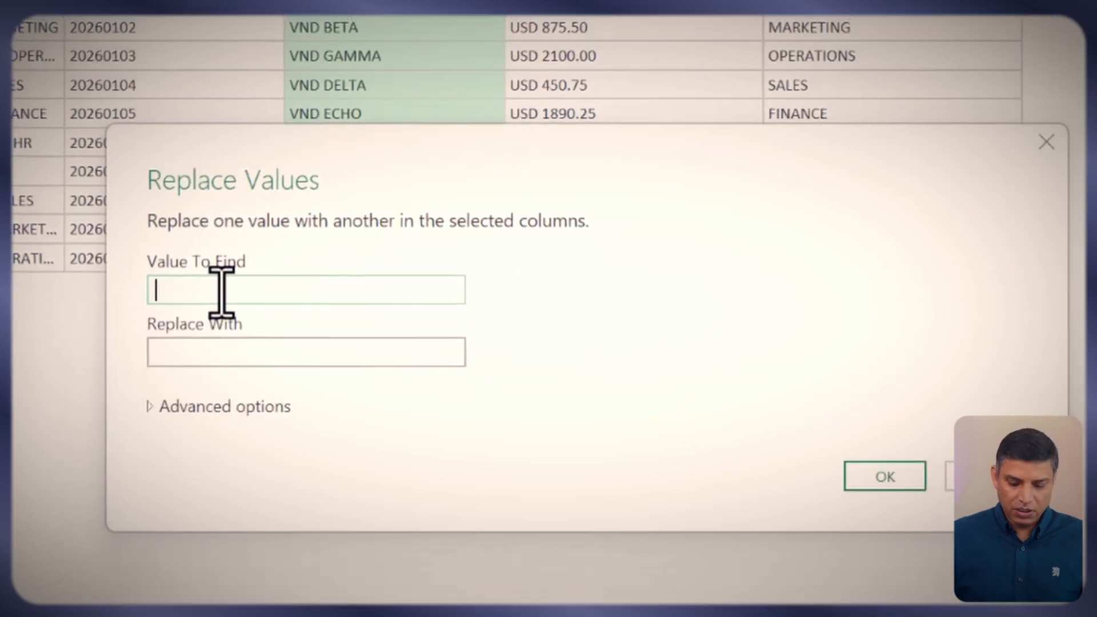
{"action": "type", "text": "VND"}
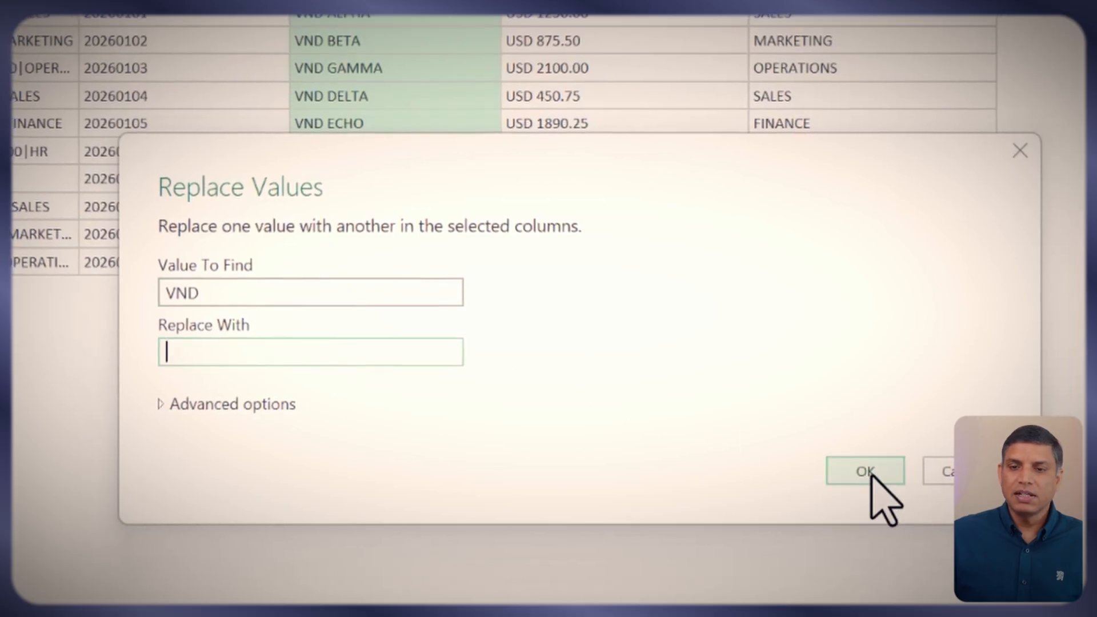
{"action": "left_click", "coordinate": [872, 476]}
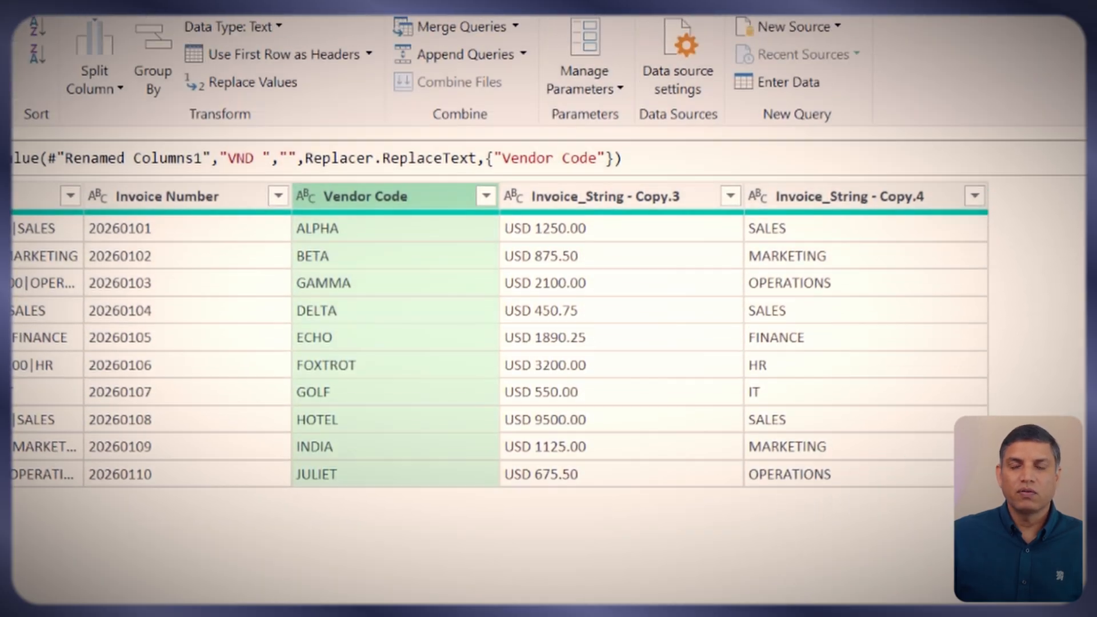
Step: Split the Invoice_String - Copy.3 column by the Space delimiter at each occurrence
{"action": "left_click", "coordinate": [658, 210]}
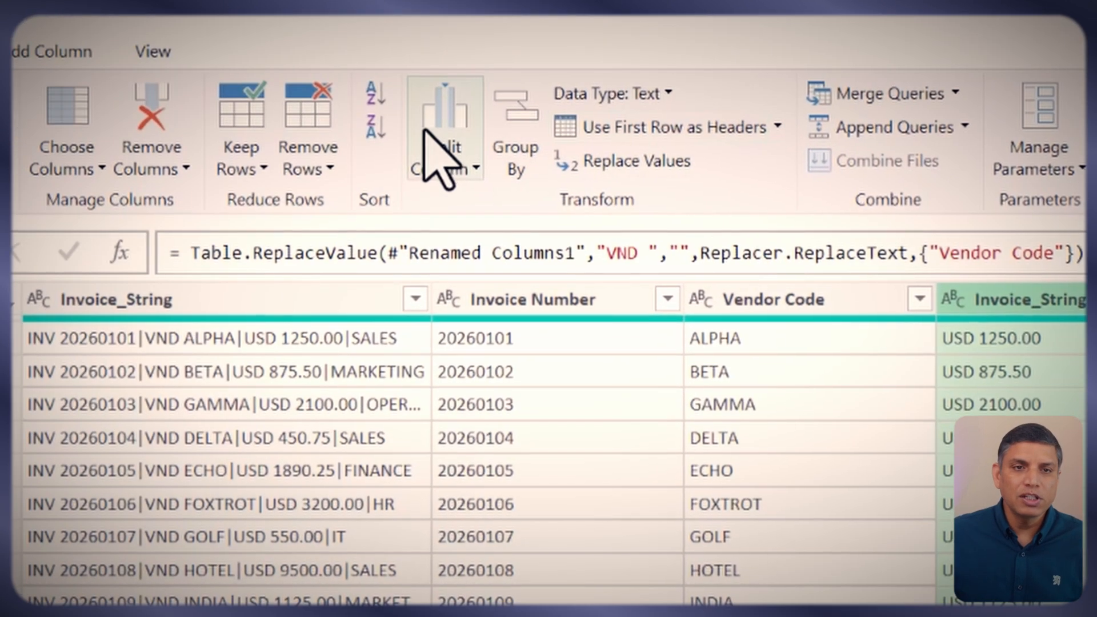
{"action": "left_click", "coordinate": [21, 40]}
{"action": "left_click", "coordinate": [517, 197]}
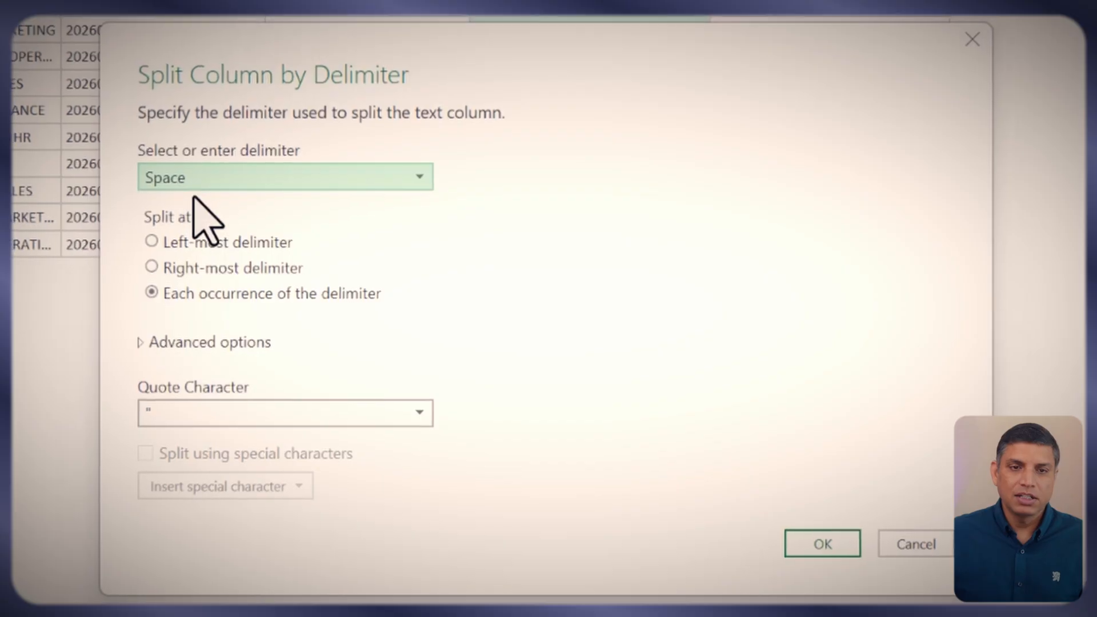
{"action": "left_click", "coordinate": [814, 542]}
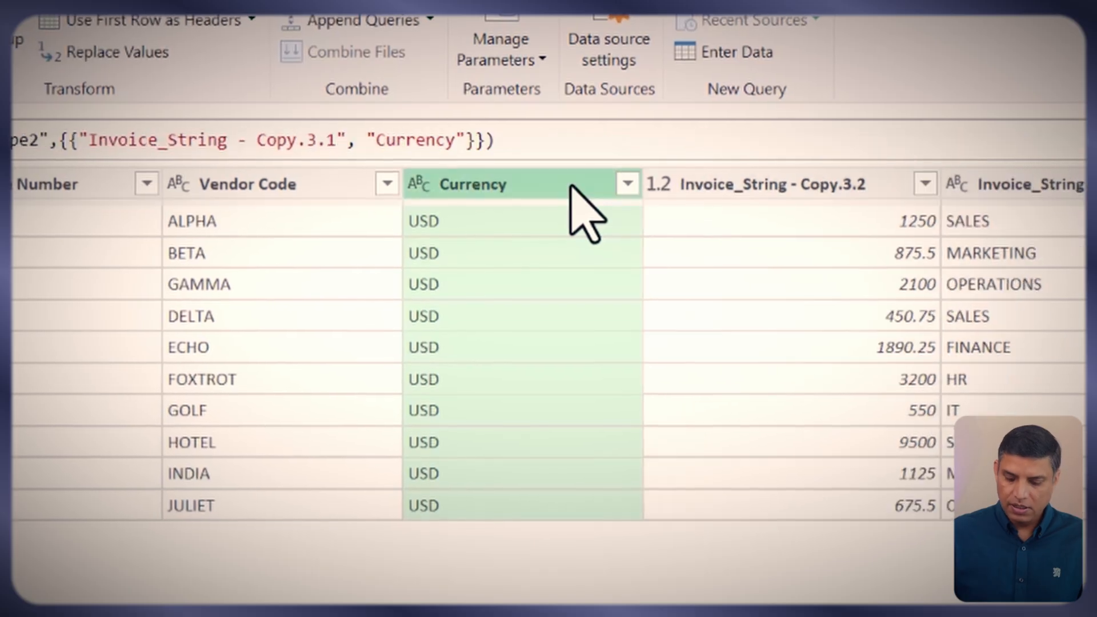
Step: Rename the Invoice_String - Copy.3.2 column as Amount and the Invoice_String - Copy.4 column as Department
{"action": "double_click", "coordinate": [737, 184]}
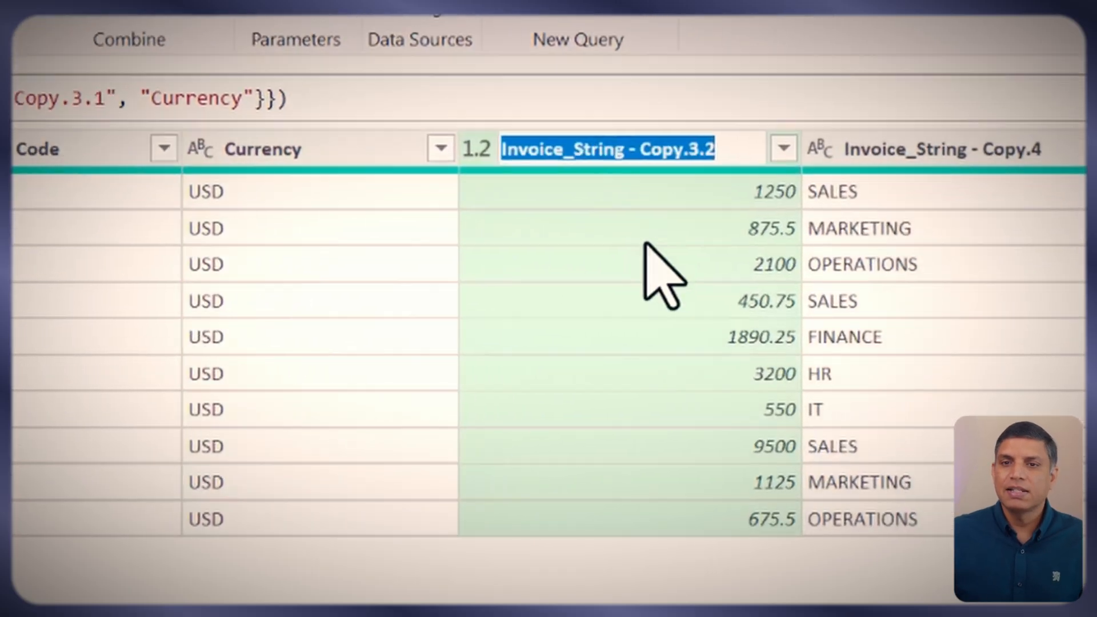
{"action": "type", "text": "Amount"}
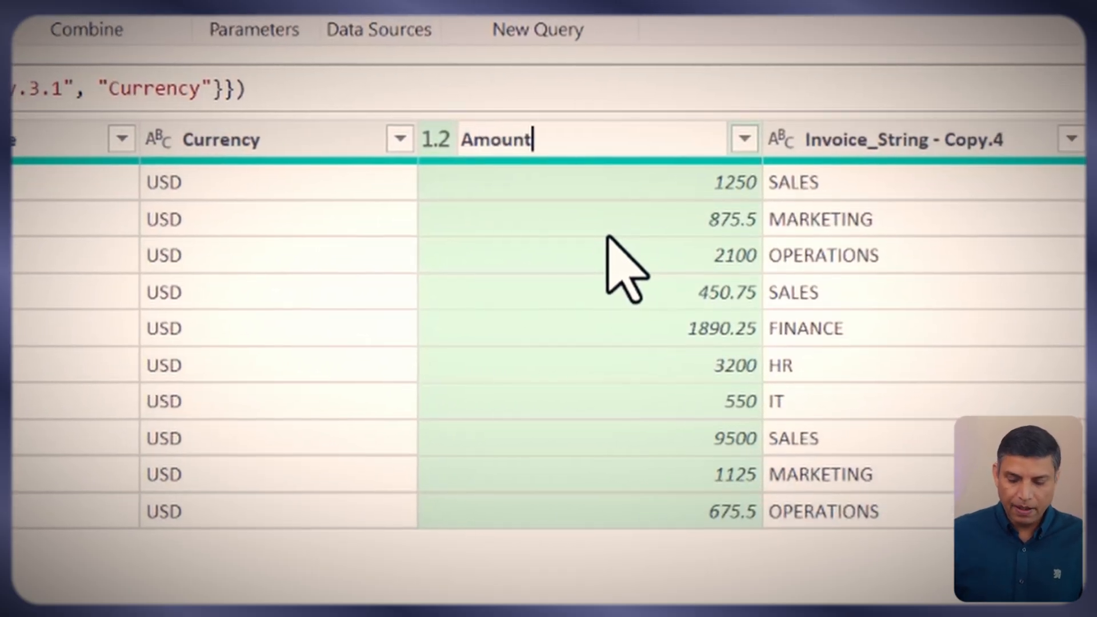
{"action": "key", "text": "Return"}
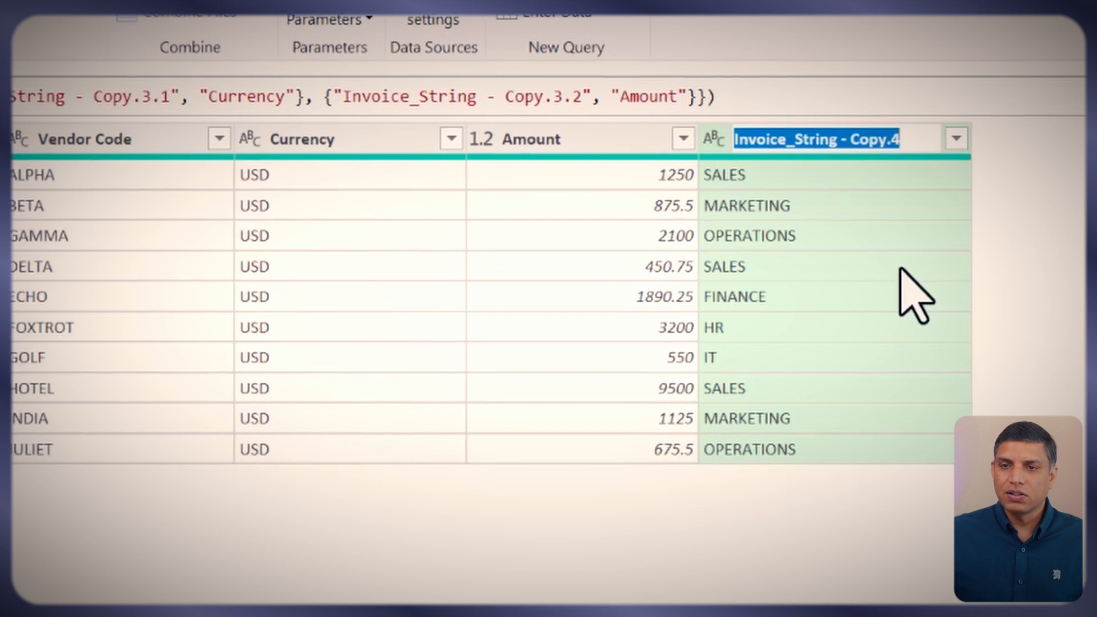
{"action": "type", "text": "Department"}
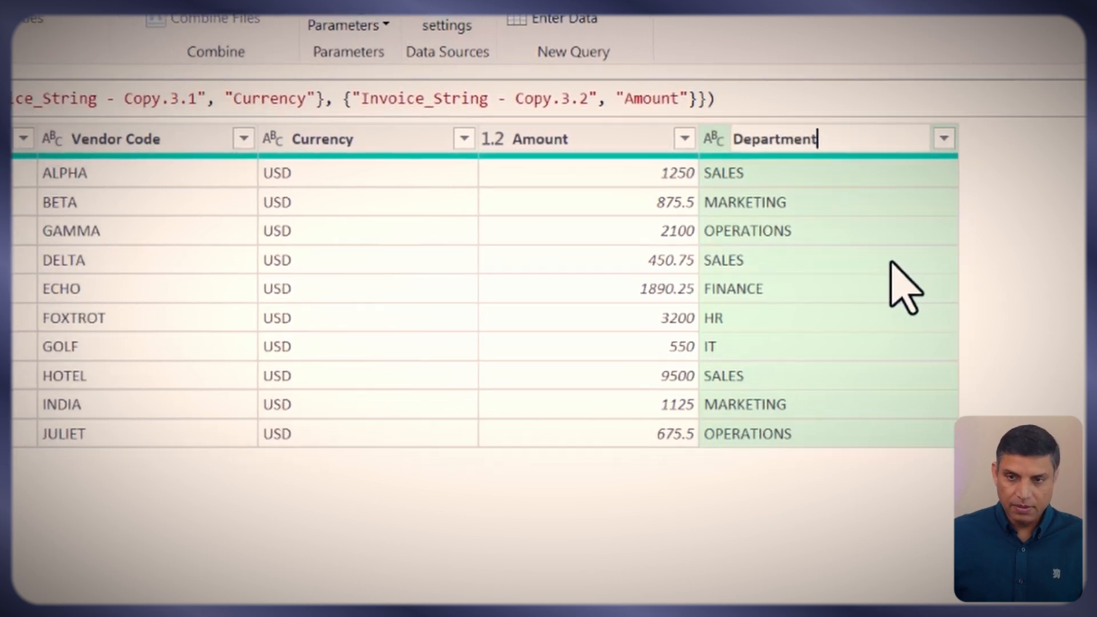
{"action": "key", "text": "Return"}
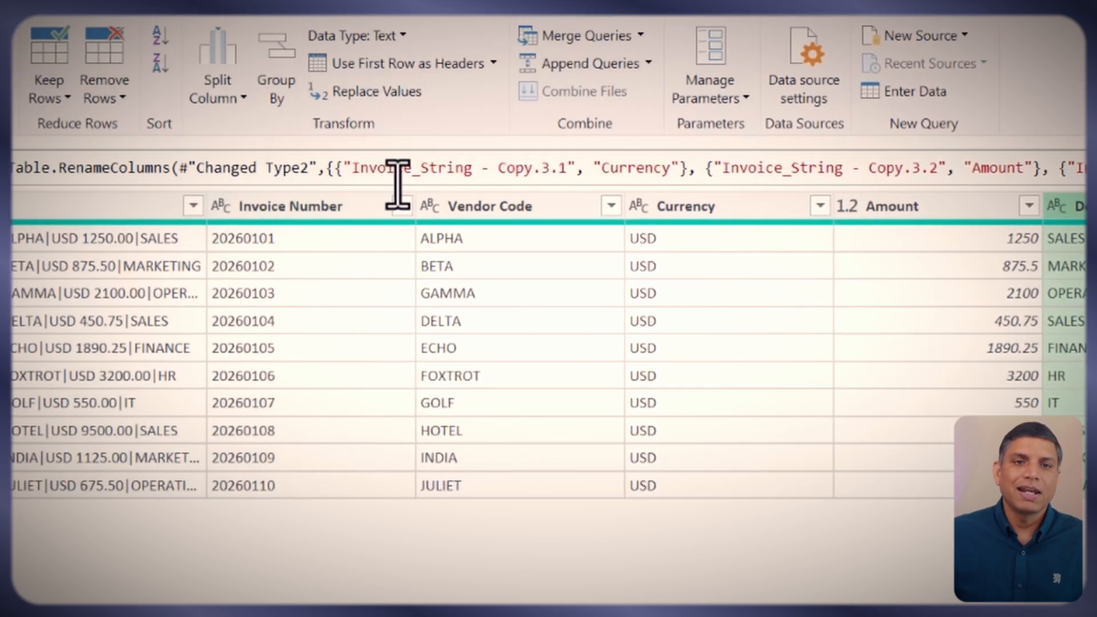
{"action": "left_click", "coordinate": [3, 140]}
{"action": "left_click", "coordinate": [535, 206]}
{"action": "left_click", "coordinate": [667, 203]}
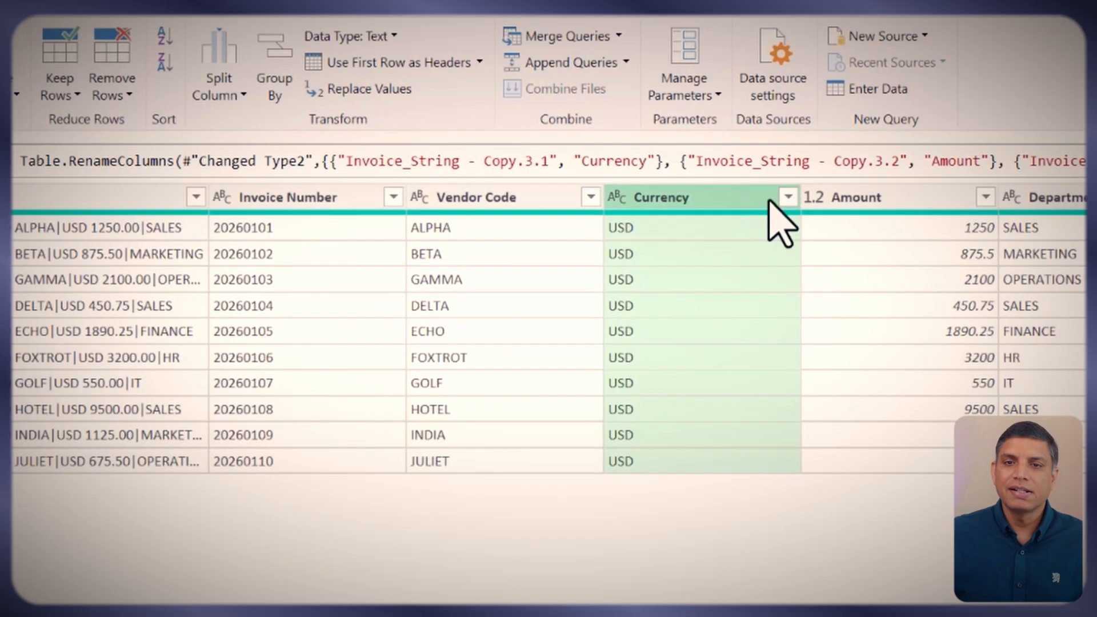
{"action": "left_click", "coordinate": [914, 203]}
{"action": "left_click", "coordinate": [1069, 193]}
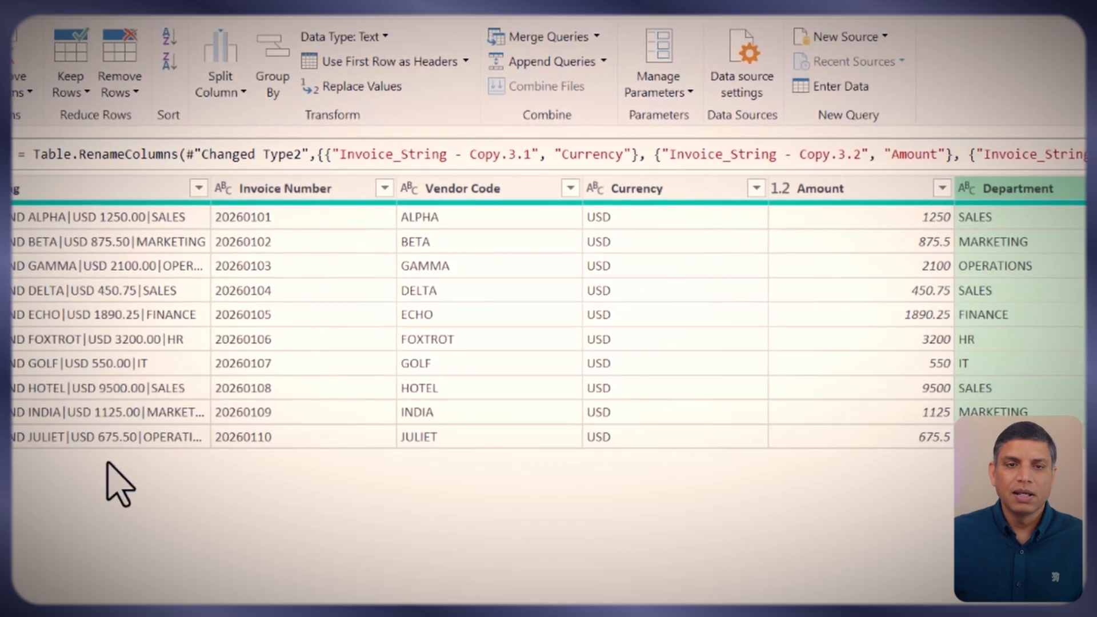
Step: Remove the original Invoice_String column from the query
{"action": "left_click", "coordinate": [17, 192]}
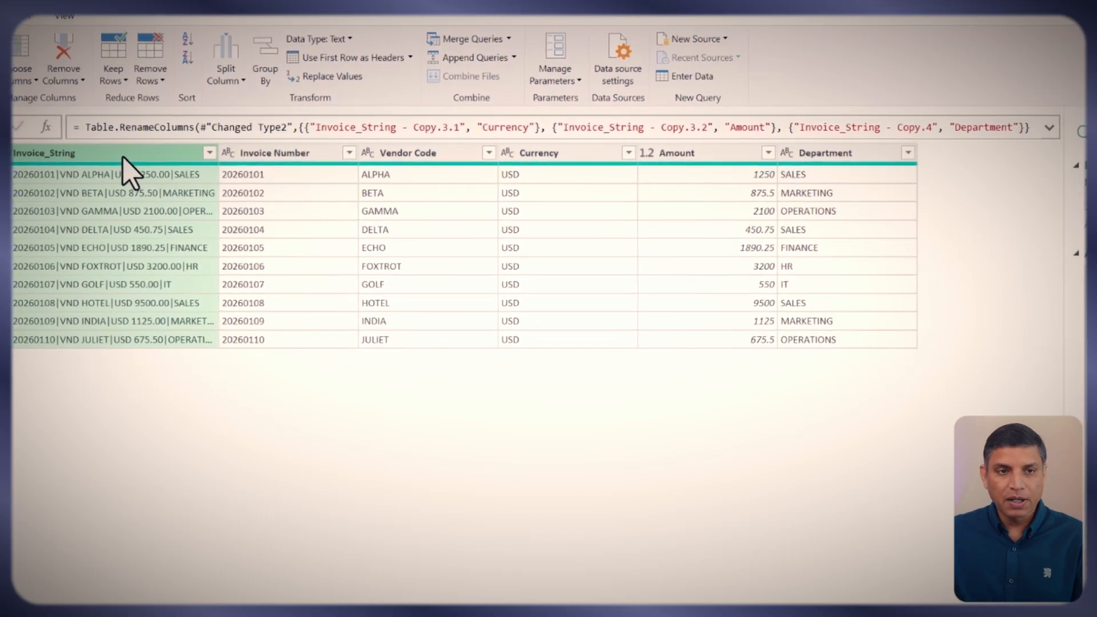
{"action": "key", "text": "Delete"}
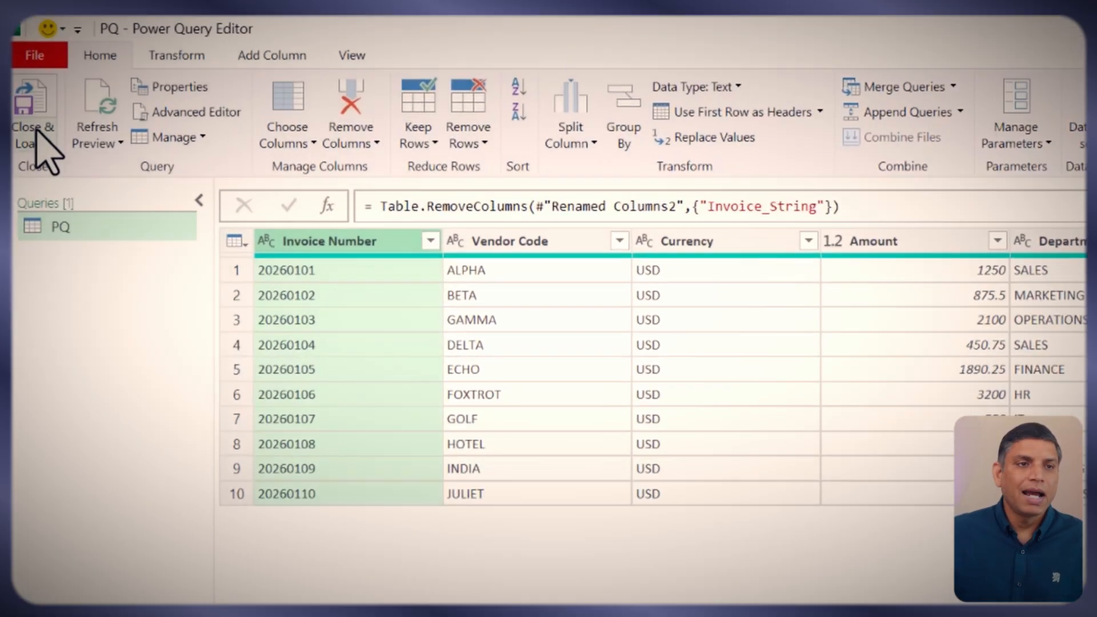
Step: Close the query editor and load the result as a table into the existing PQ worksheet at cell C3
{"action": "left_click", "coordinate": [41, 137]}
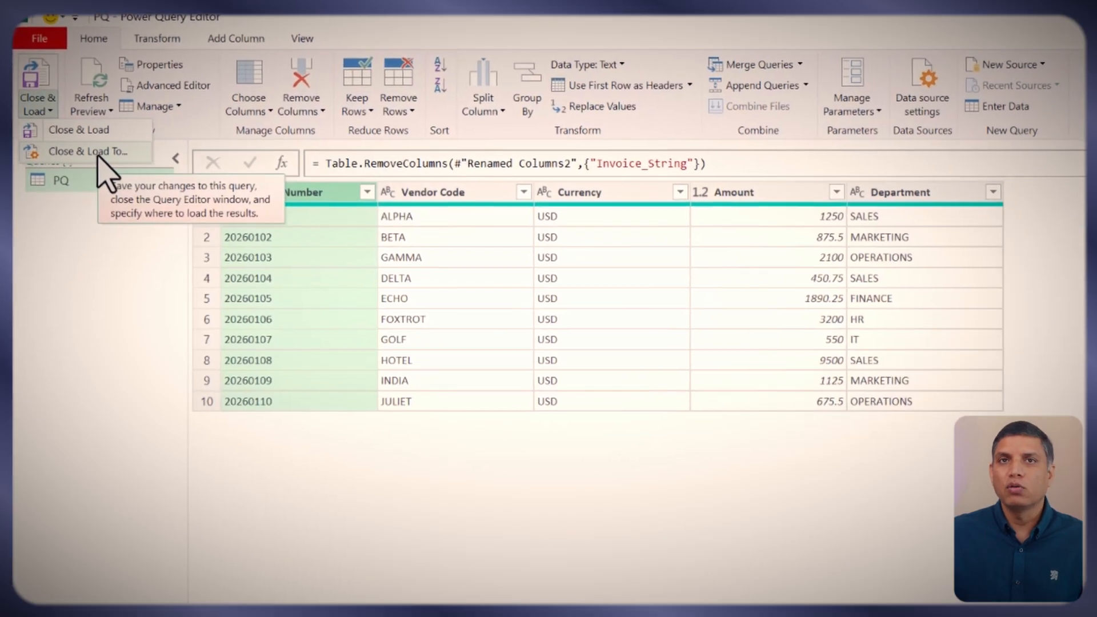
{"action": "left_click", "coordinate": [95, 147]}
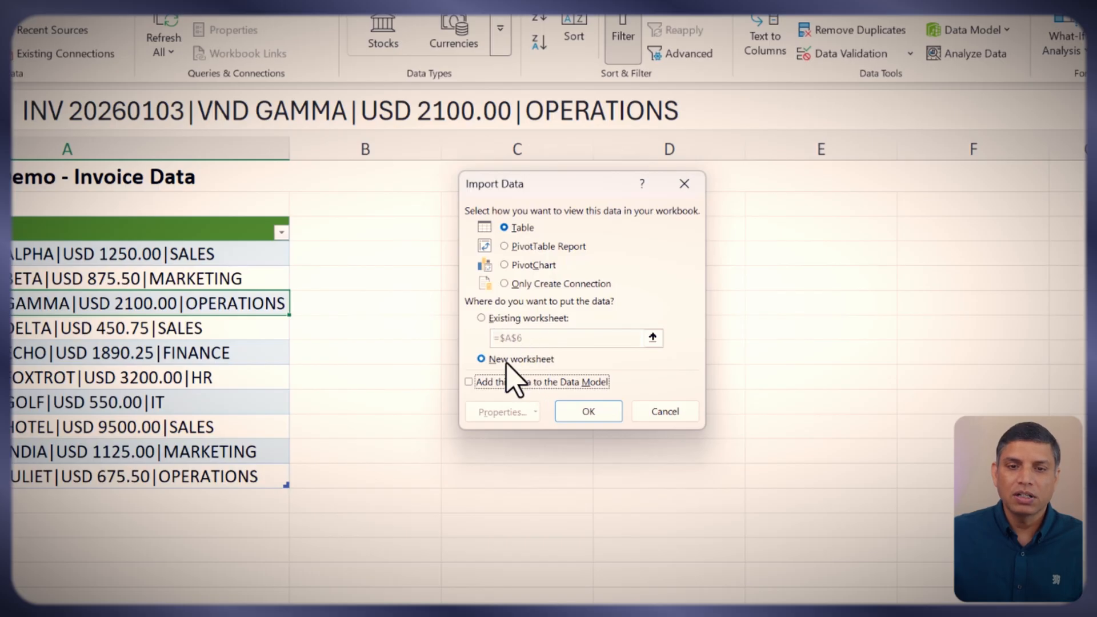
{"action": "left_click", "coordinate": [514, 318]}
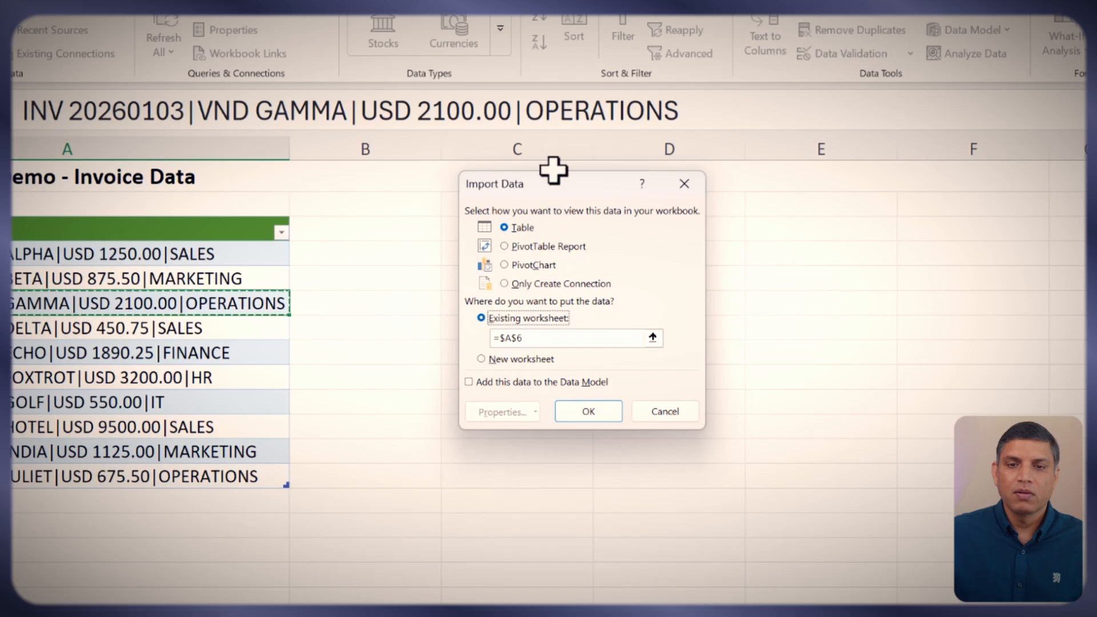
{"action": "left_click_drag", "start_coordinate": [554, 184], "coordinate": [294, 285]}
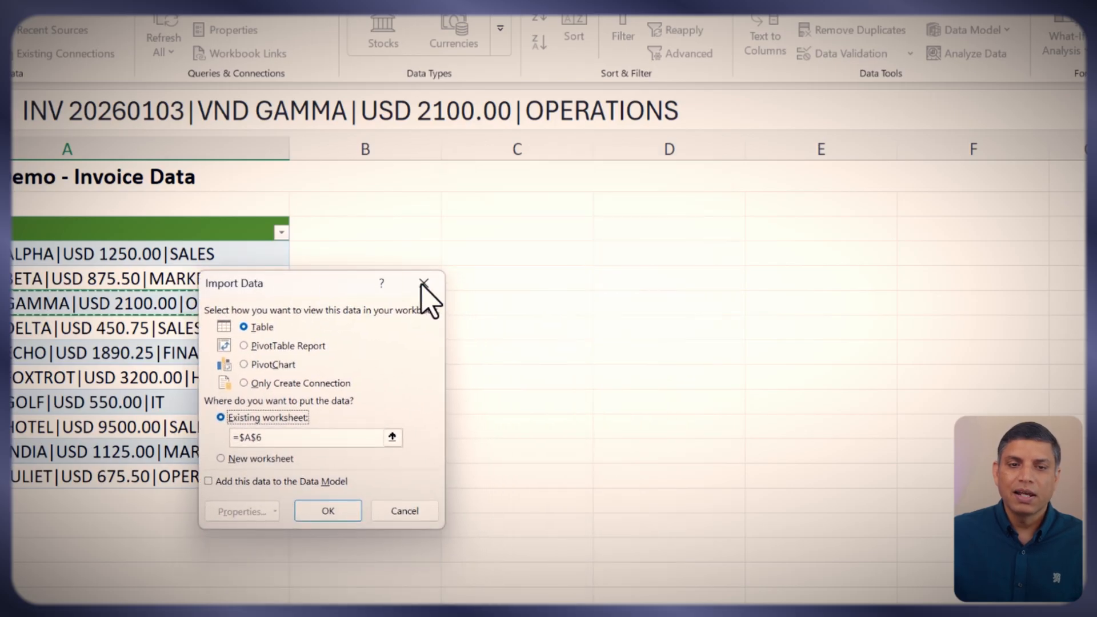
{"action": "left_click", "coordinate": [422, 284]}
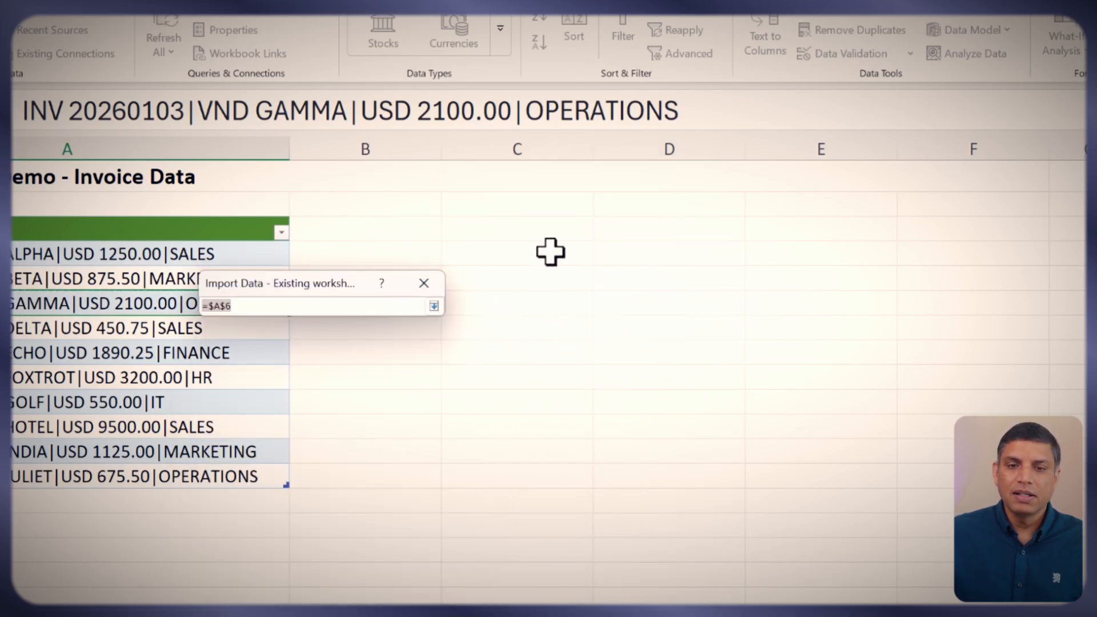
{"action": "left_click", "coordinate": [543, 233]}
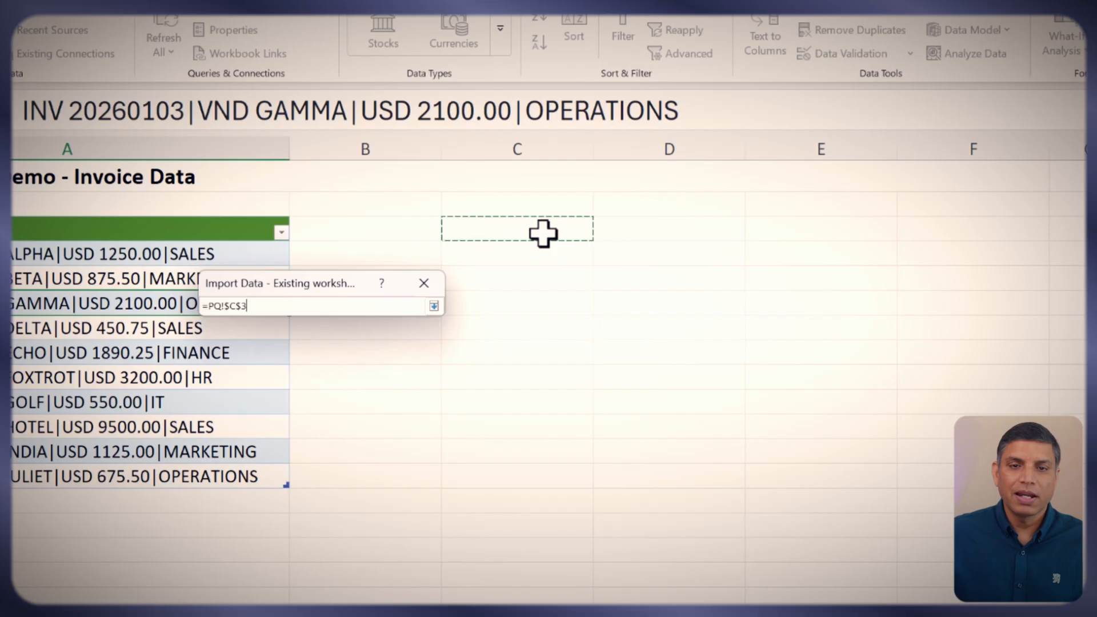
{"action": "left_click", "coordinate": [434, 307]}
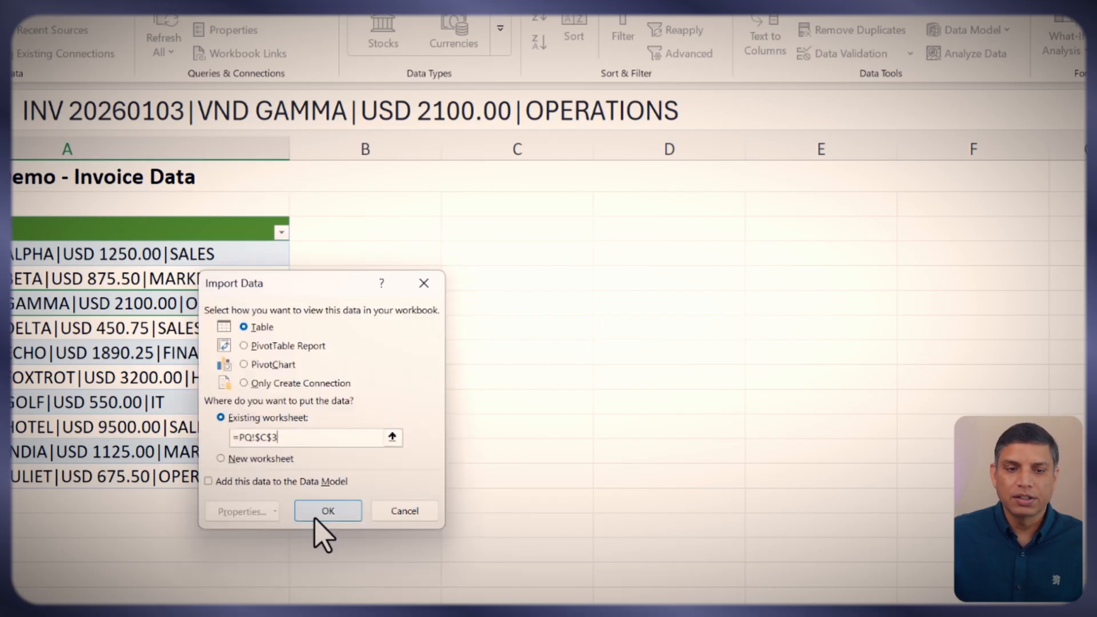
{"action": "left_click", "coordinate": [329, 511]}
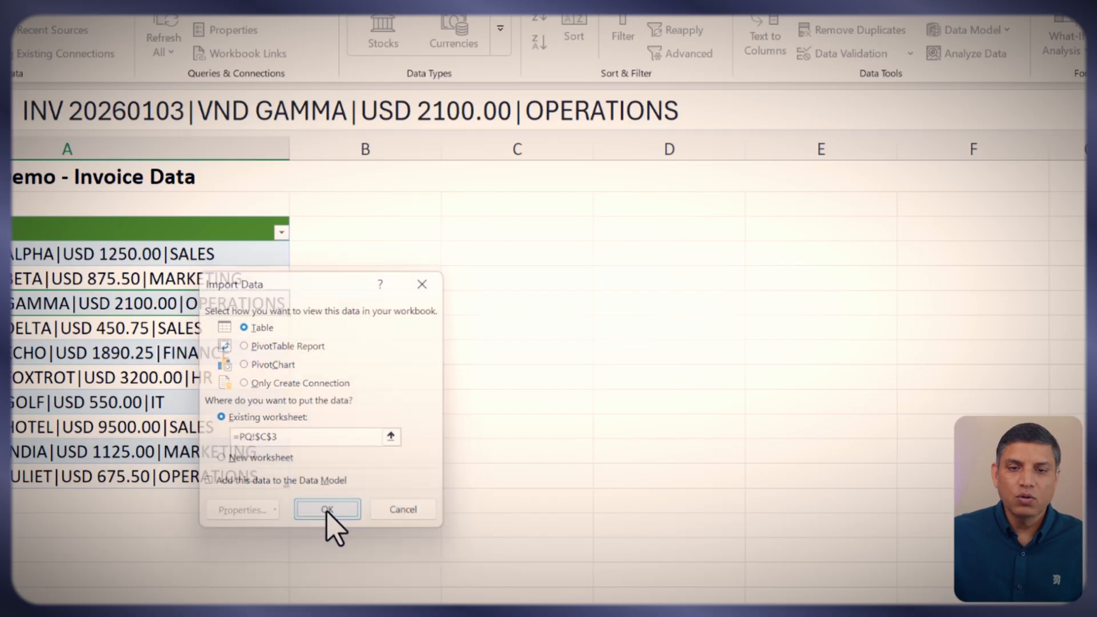
{"action": "left_click", "coordinate": [271, 155]}
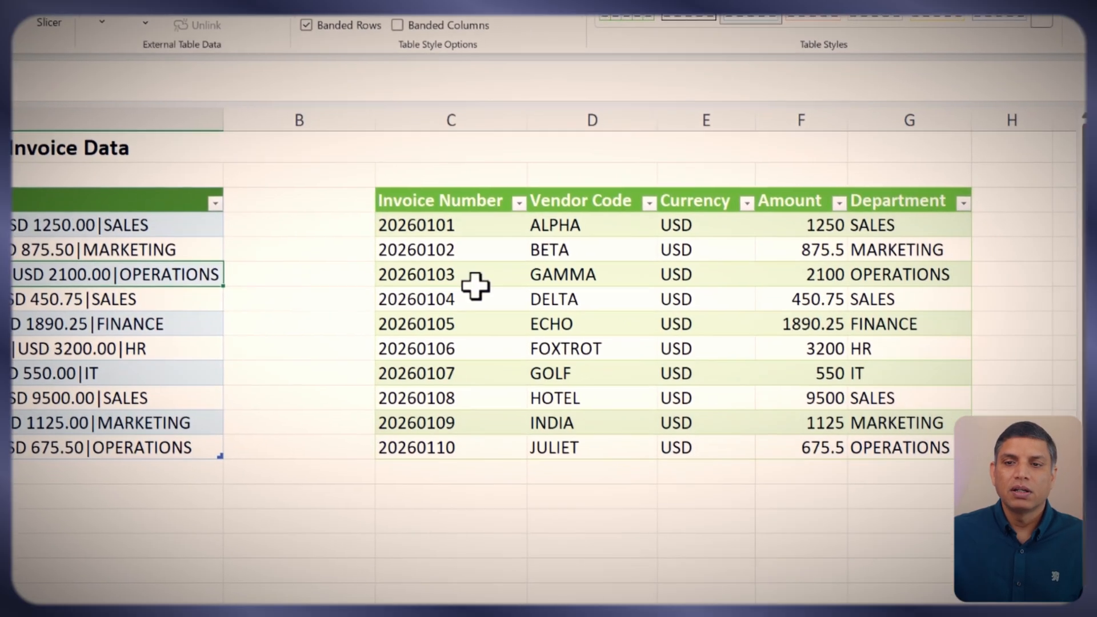
{"action": "left_click", "coordinate": [686, 487]}
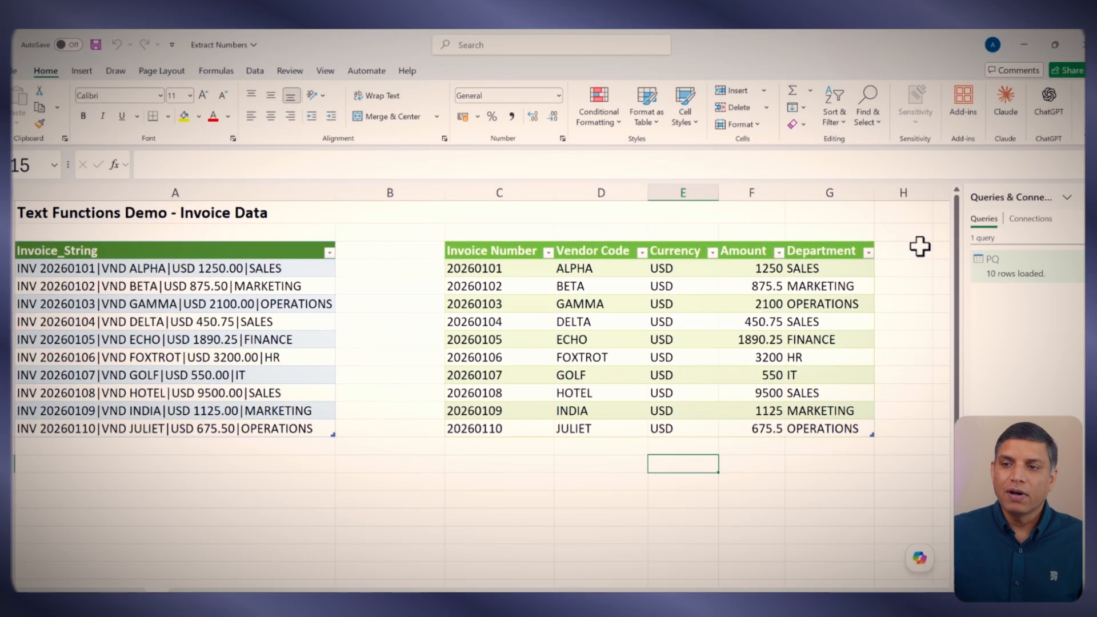
Step: Copy the five extra invoice strings, KILO to OMEGA, from the other sheet and paste them directly below the Invoice_String table on the PQ sheet
{"action": "left_click", "coordinate": [448, 518]}
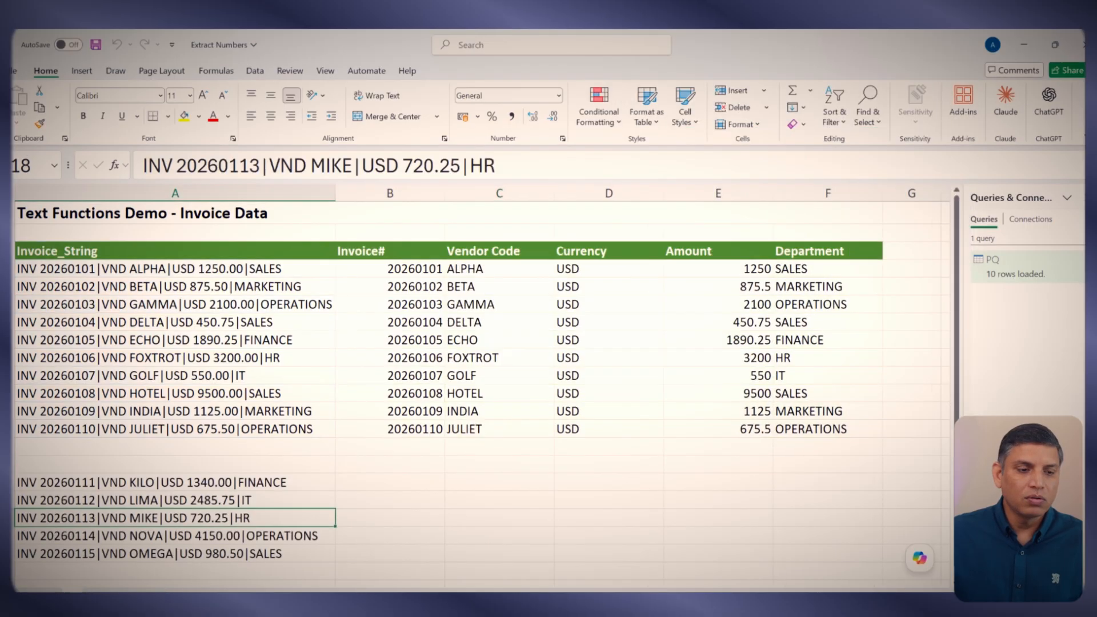
{"action": "left_click_drag", "start_coordinate": [89, 481], "coordinate": [102, 549]}
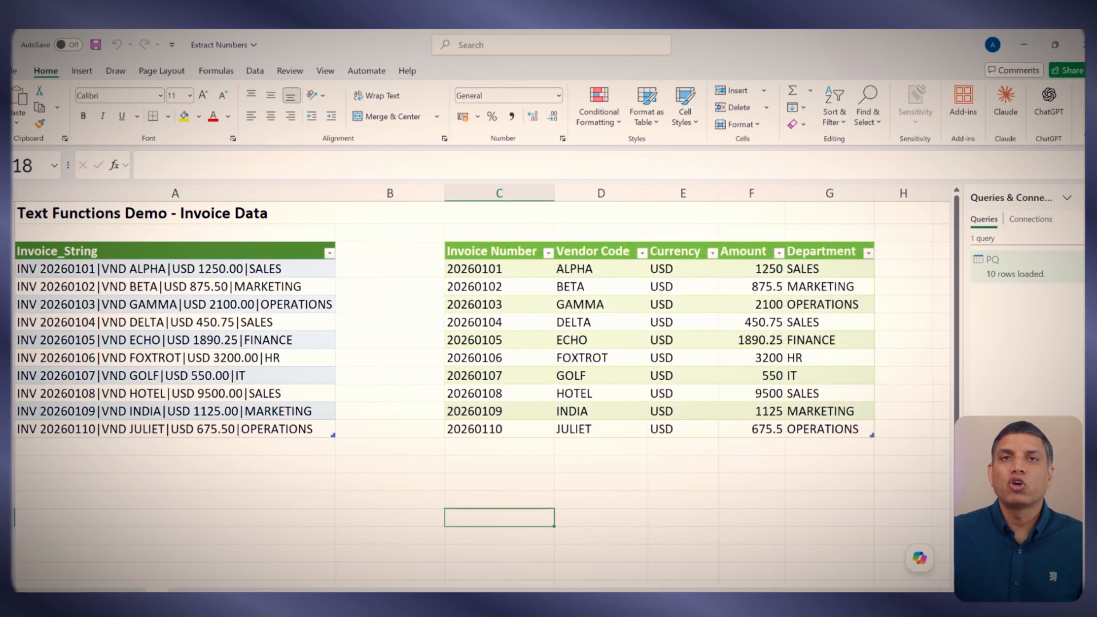
{"action": "left_click", "coordinate": [94, 446]}
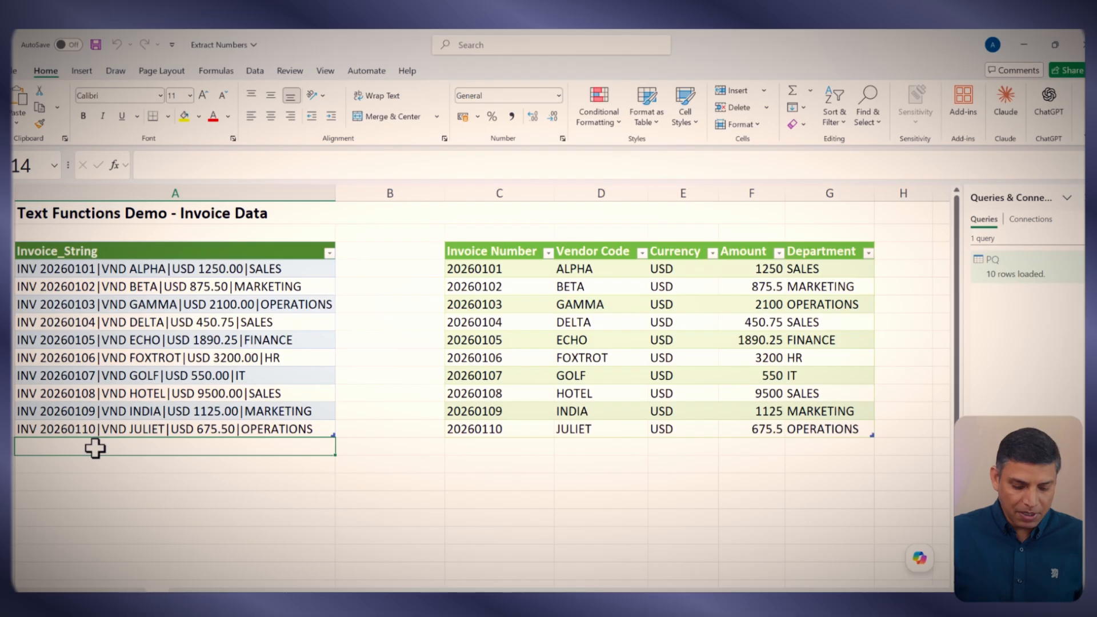
{"action": "key", "text": "ctrl+v"}
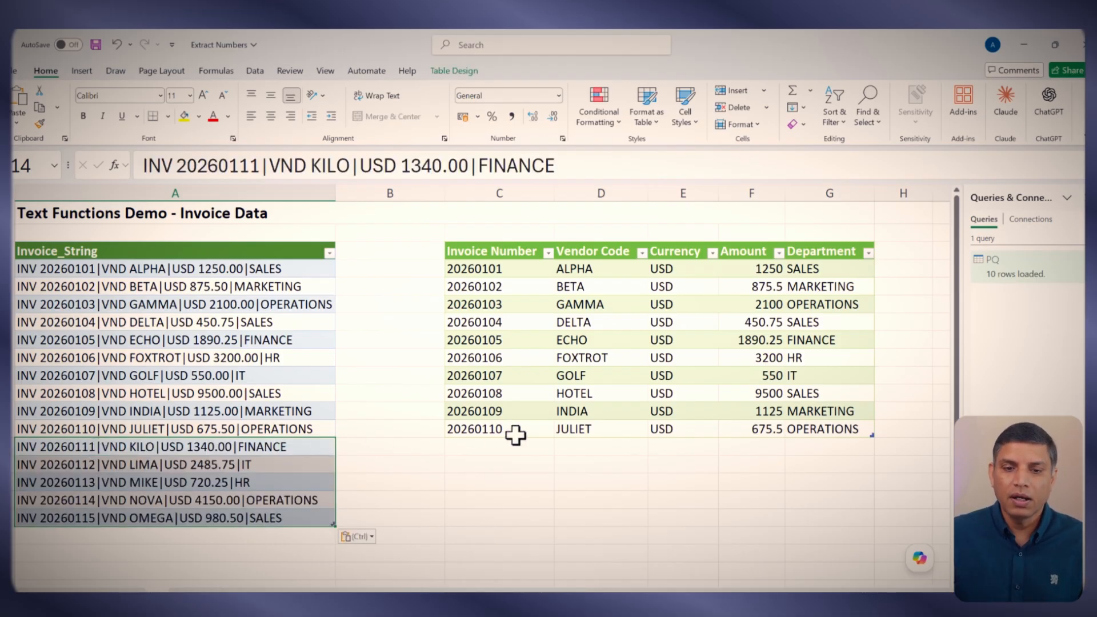
Step: Refresh the query's output table so it includes the added invoice strings
{"action": "left_click", "coordinate": [544, 428]}
{"action": "left_click", "coordinate": [592, 323]}
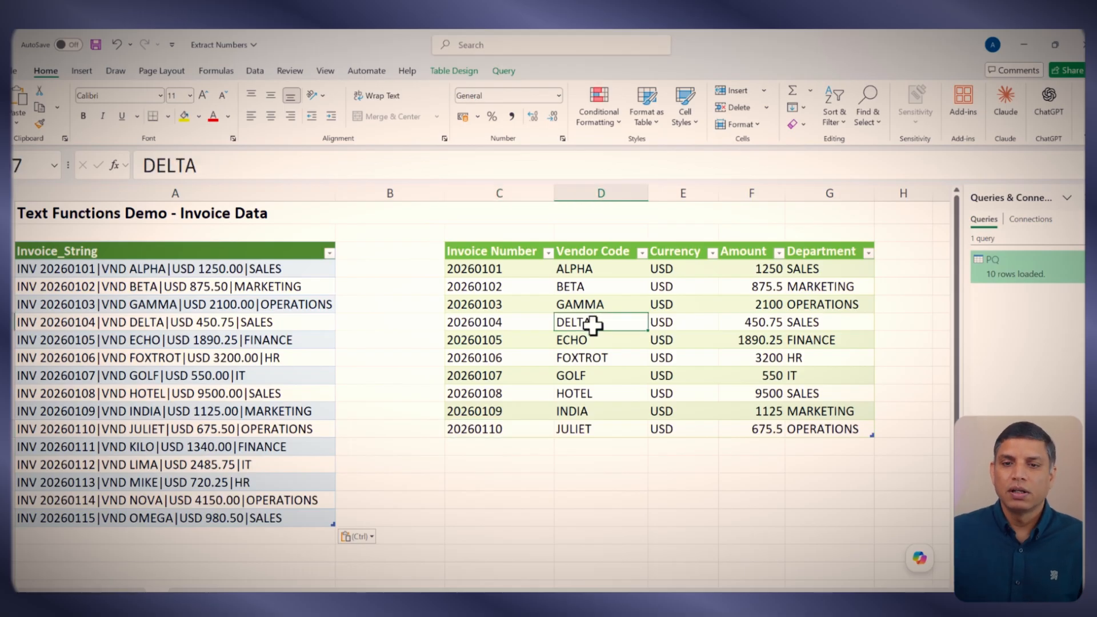
{"action": "right_click", "coordinate": [592, 324]}
{"action": "left_click", "coordinate": [595, 322]}
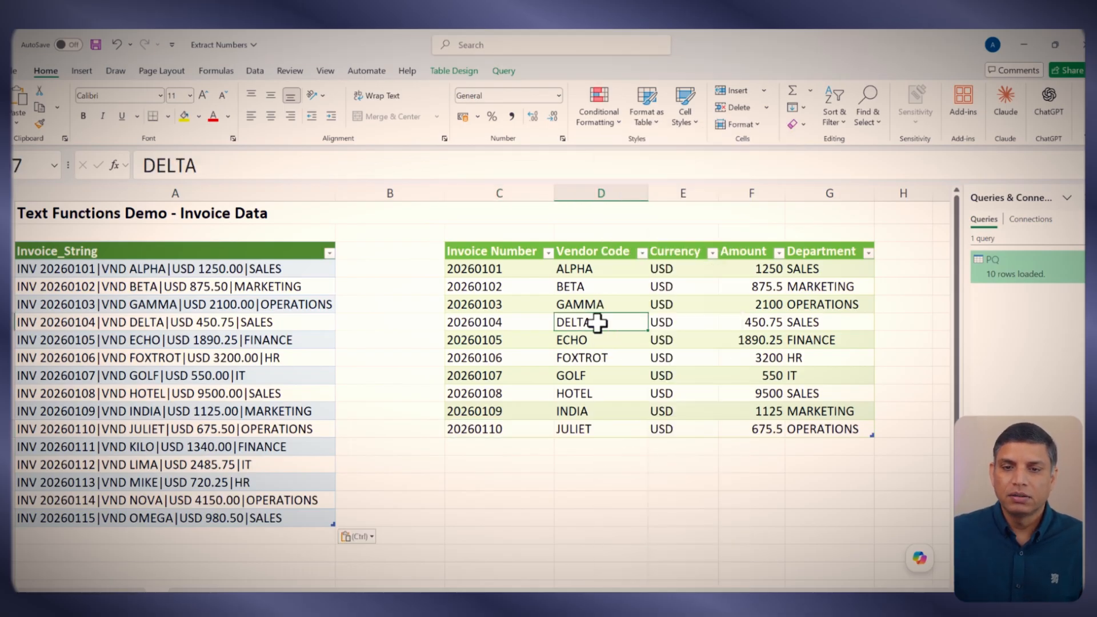
{"action": "right_click", "coordinate": [598, 330]}
{"action": "left_click", "coordinate": [632, 298]}
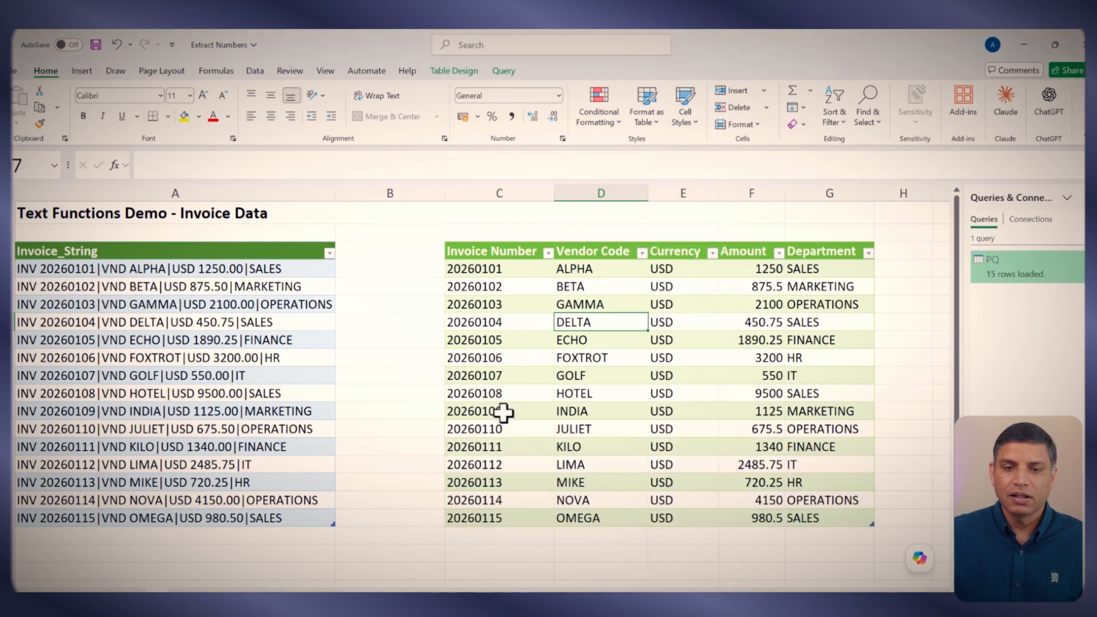
{"action": "left_click_drag", "start_coordinate": [579, 411], "coordinate": [790, 517]}
{"action": "left_click", "coordinate": [793, 518]}
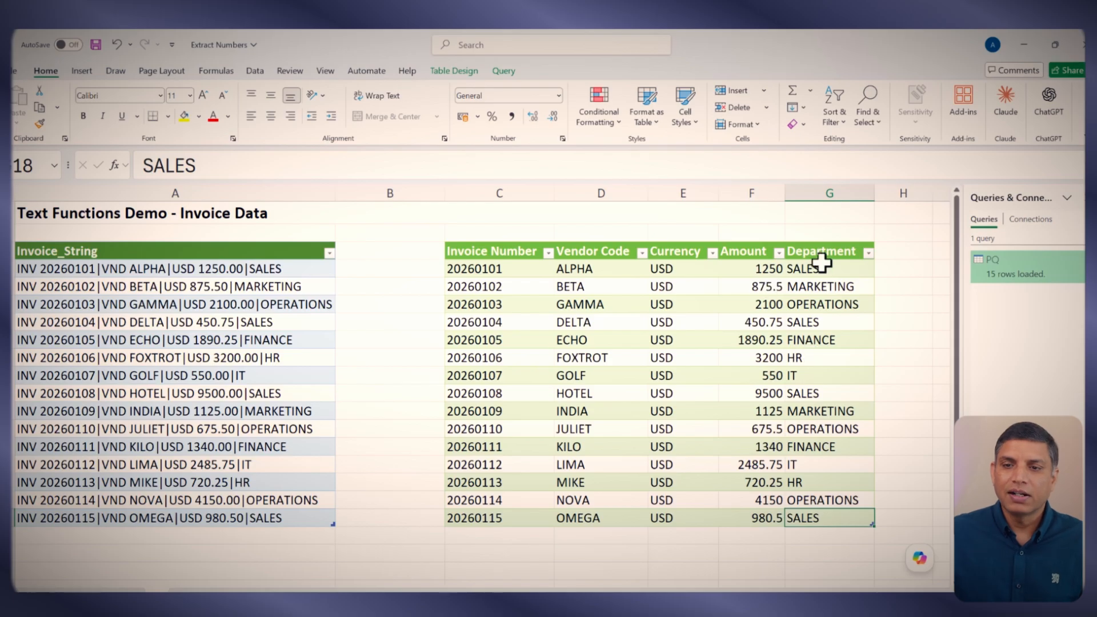
{"action": "left_click_drag", "start_coordinate": [822, 262], "coordinate": [563, 515]}
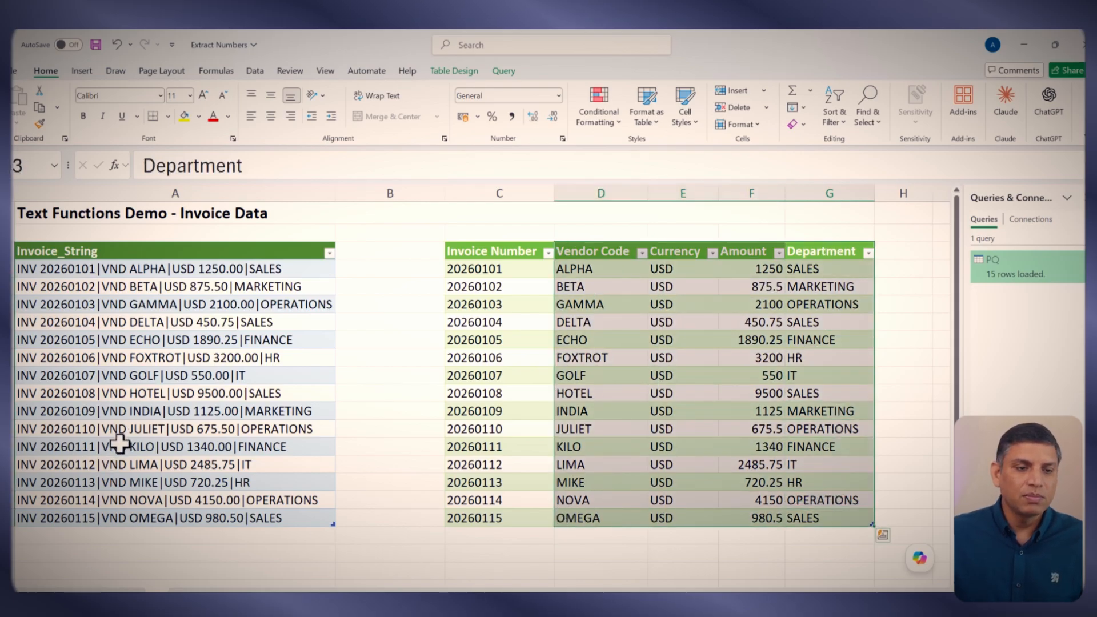
Step: Copy the five extra invoice strings, KILO to OMEGA, from the PQ sheet and paste them below the JULIET row on the text-functions sheet
{"action": "left_click_drag", "start_coordinate": [120, 443], "coordinate": [119, 513]}
{"action": "key", "text": "ctrl+c"}
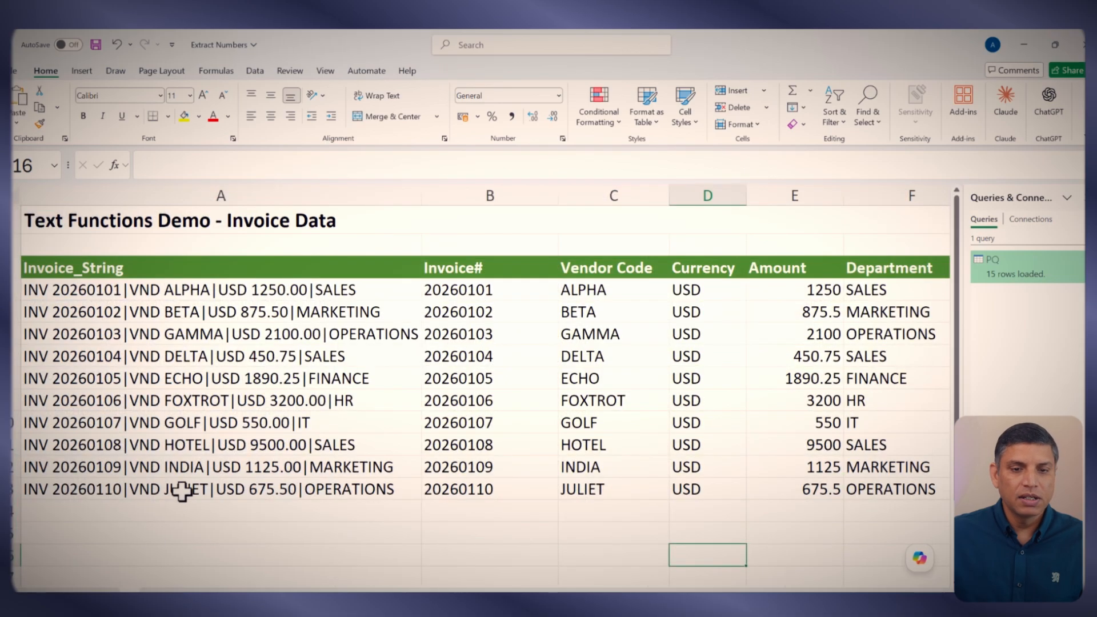
{"action": "scroll", "coordinate": [182, 490], "scroll_direction": "down", "scroll_amount": 2}
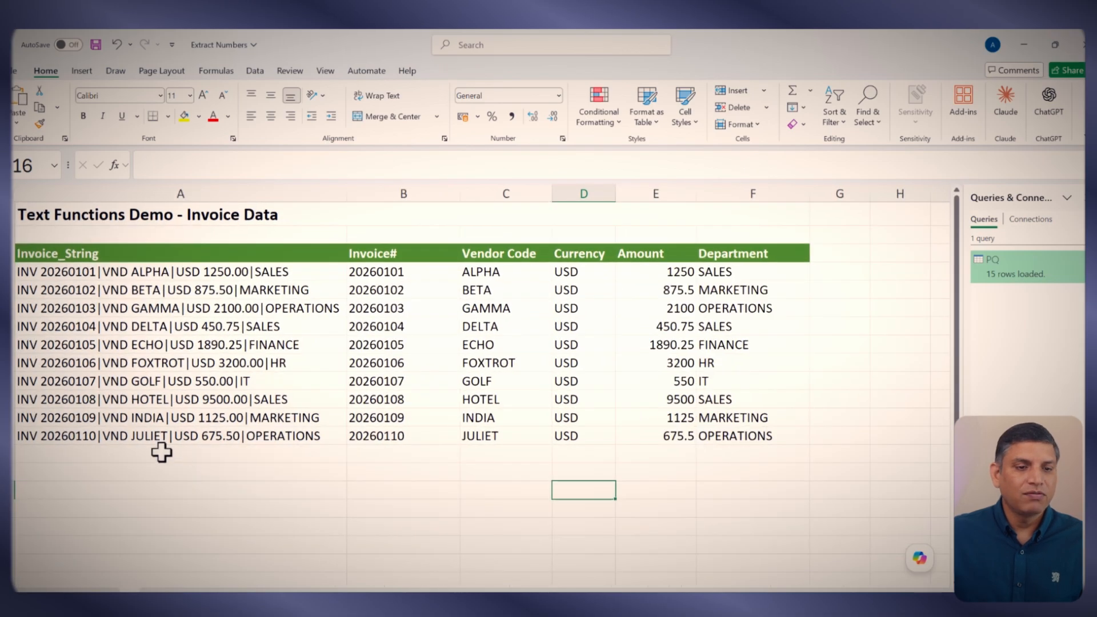
{"action": "left_click", "coordinate": [161, 453]}
{"action": "key", "text": "ctrl+v"}
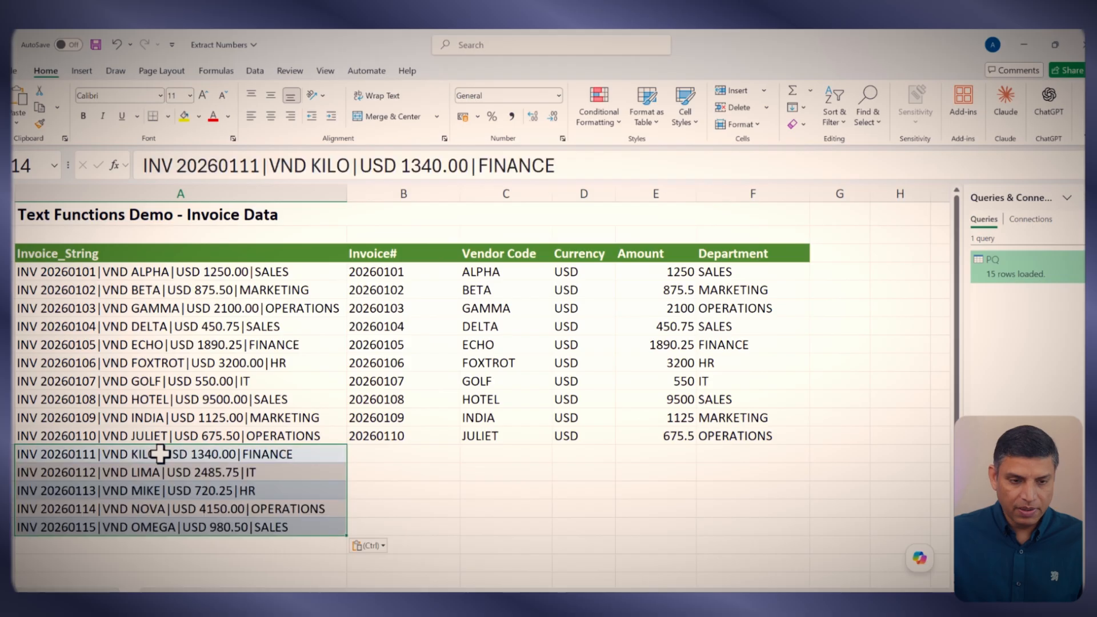
{"action": "left_click", "coordinate": [351, 486]}
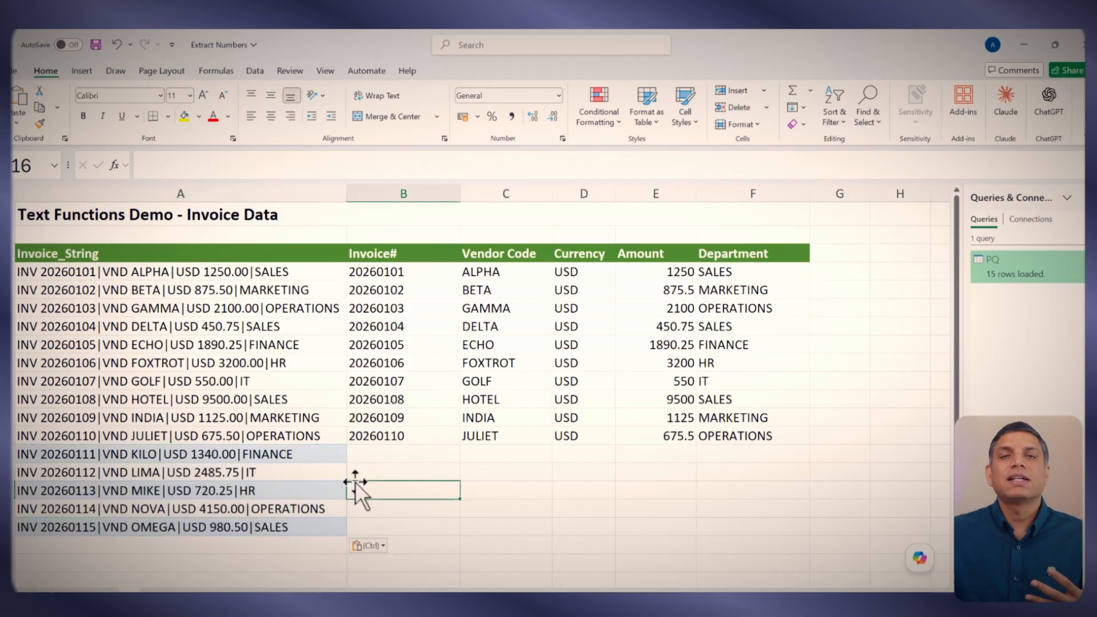
Step: Fill the Invoice# to Department formulas from the JULIET row down through the OMEGA row
{"action": "left_click_drag", "start_coordinate": [755, 435], "coordinate": [404, 436]}
{"action": "left_click_drag", "start_coordinate": [813, 446], "coordinate": [803, 538]}
{"action": "left_click", "coordinate": [717, 515]}
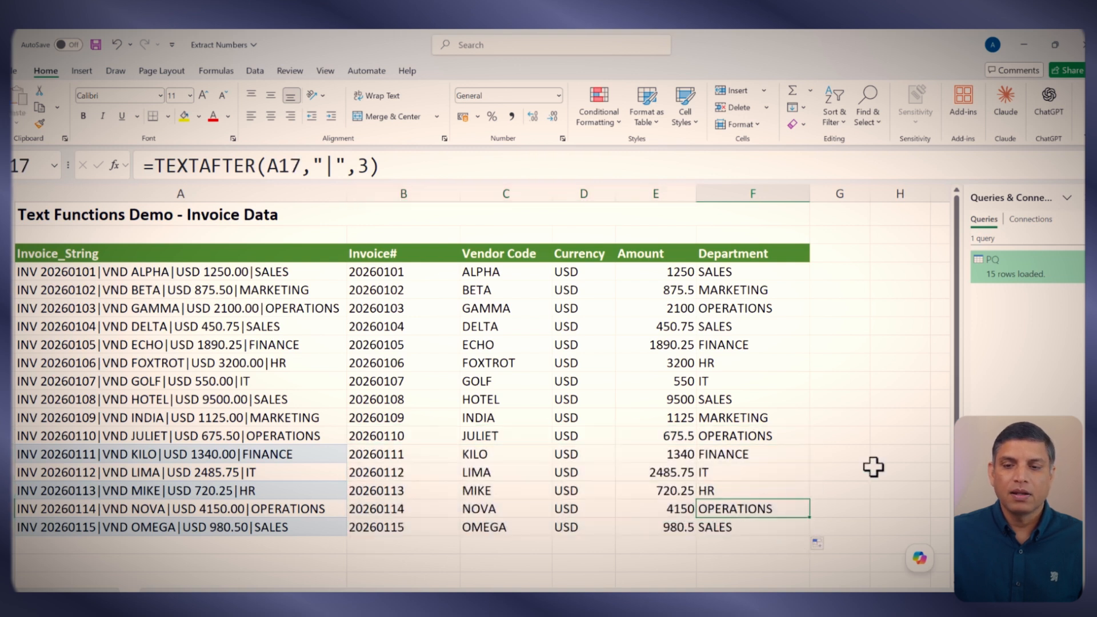
{"action": "left_click", "coordinate": [873, 466]}
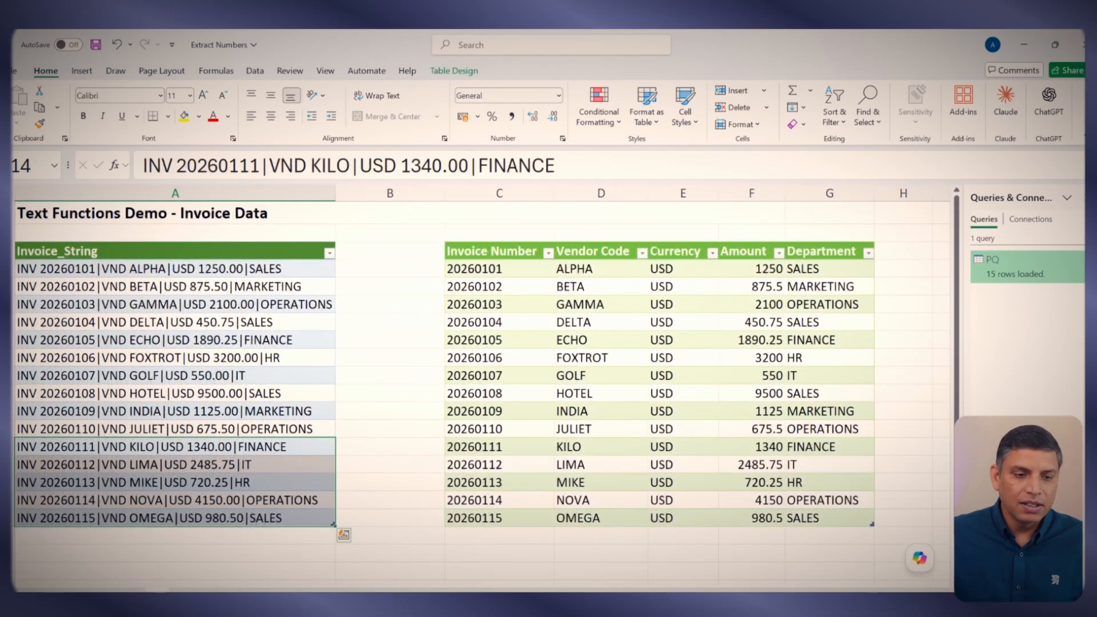
Step: Open the PQ query for review and return to its output table on the worksheet
{"action": "left_click", "coordinate": [507, 388]}
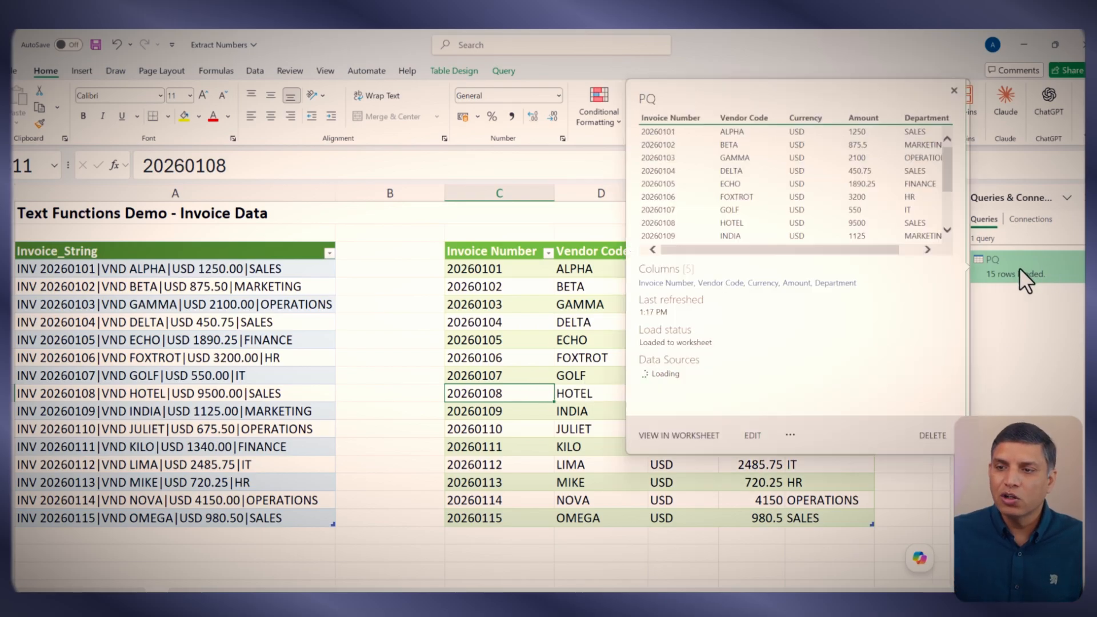
{"action": "double_click", "coordinate": [1020, 268]}
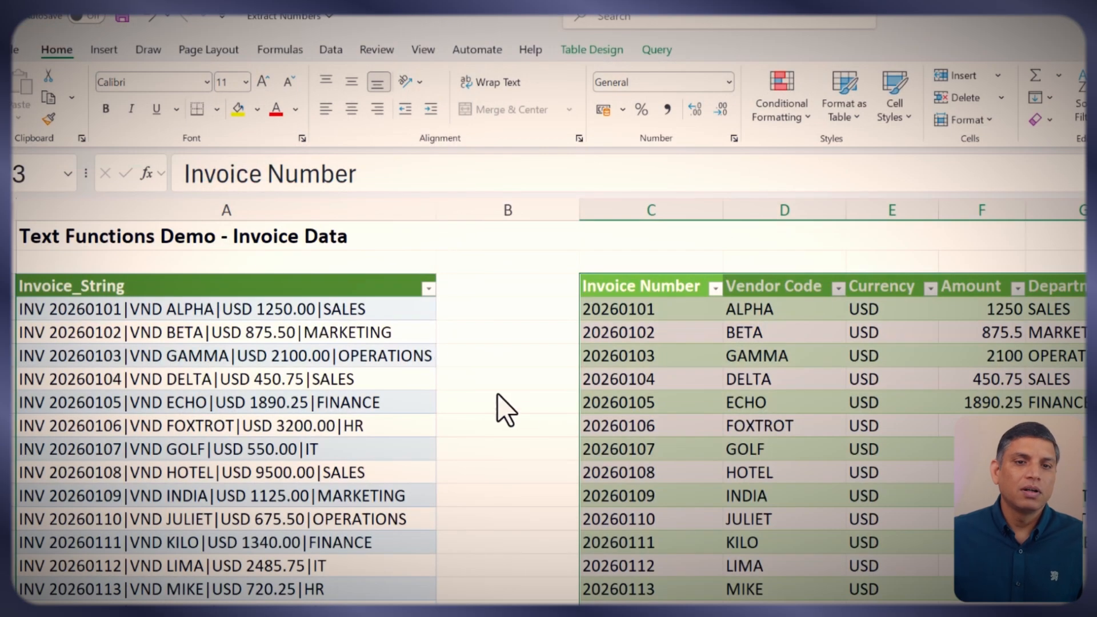
{"action": "left_click", "coordinate": [663, 469]}
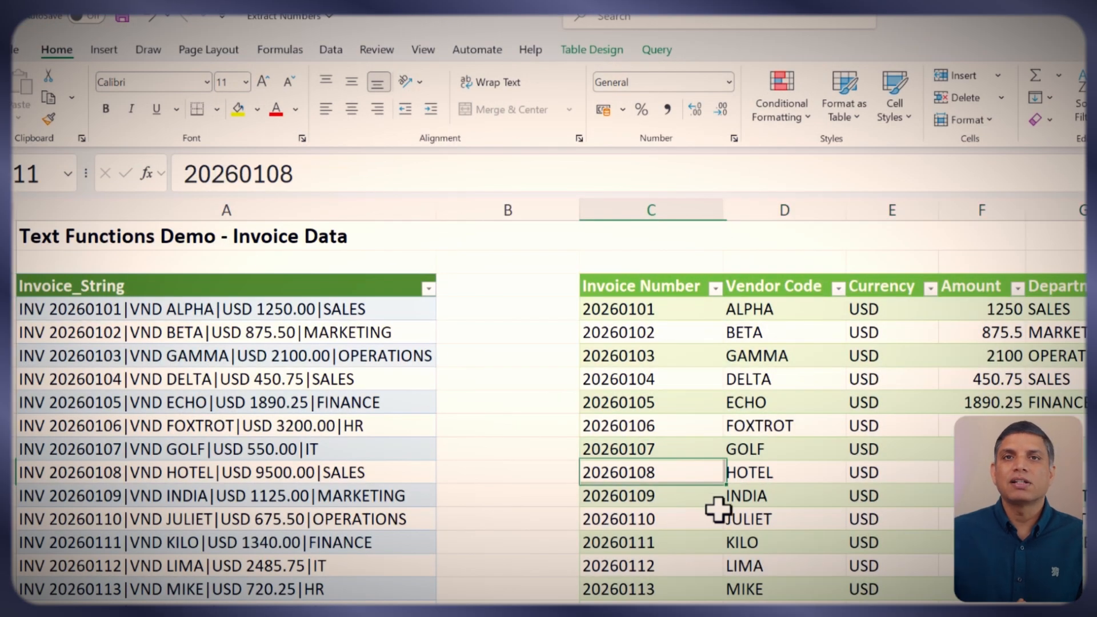